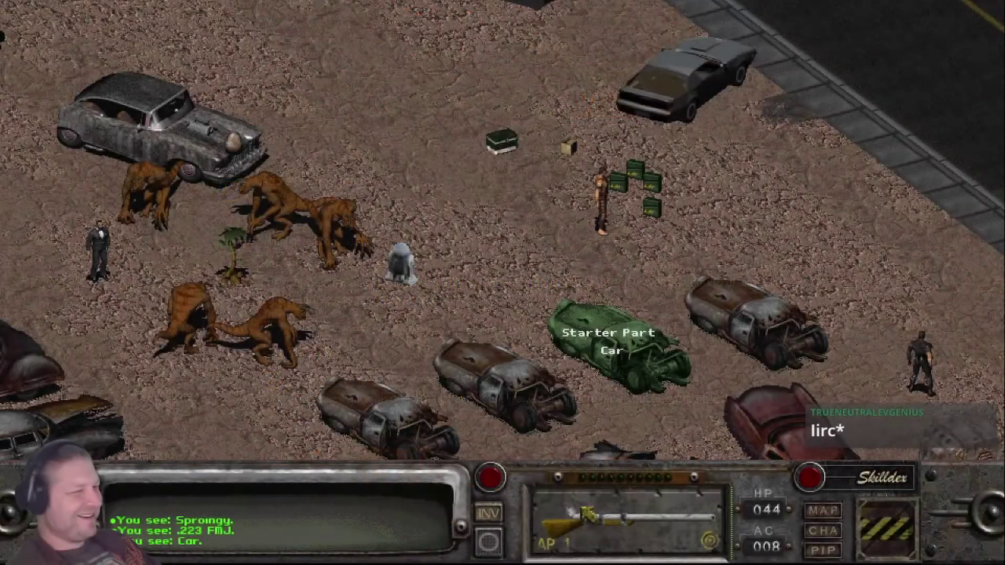
# - Attack a raptor-like creature with the equipped rifle to trigger turn-based combat
pyautogui.click(335, 269)
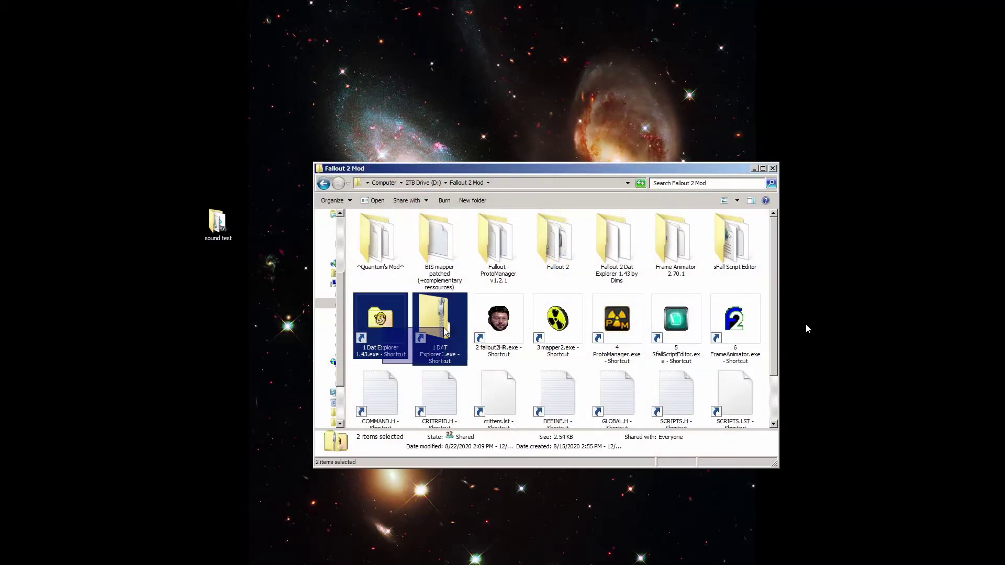
# - Open the Fallout 2 folder and drag master.dat into DAT Explorer II to load it
pyautogui.click(556, 361)
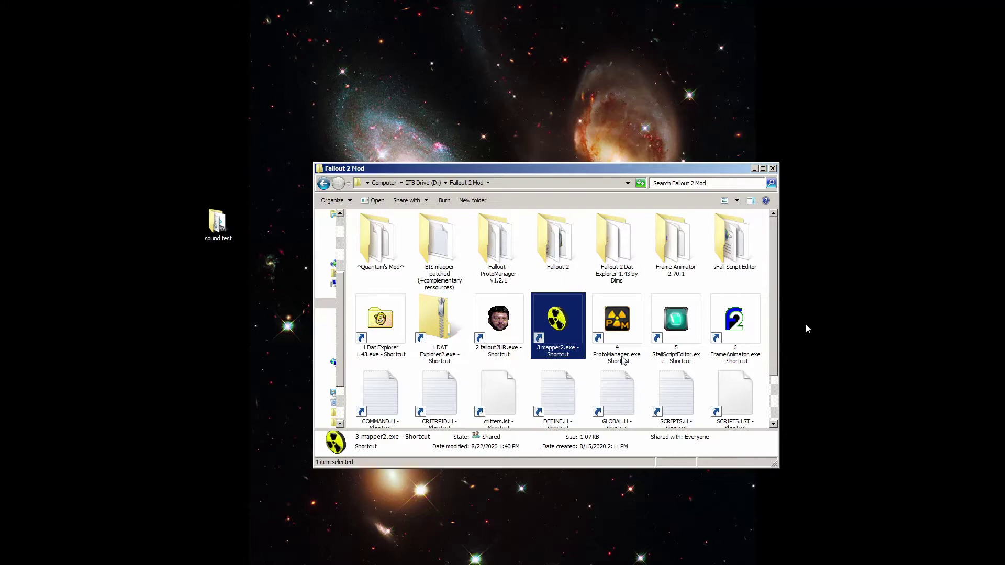
pyautogui.click(624, 360)
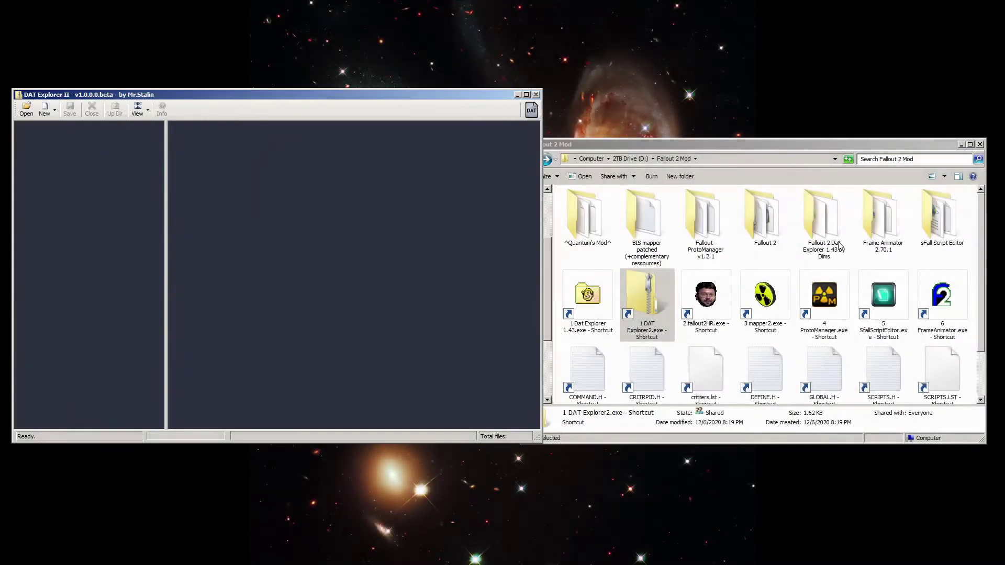
pyautogui.doubleClick(764, 217)
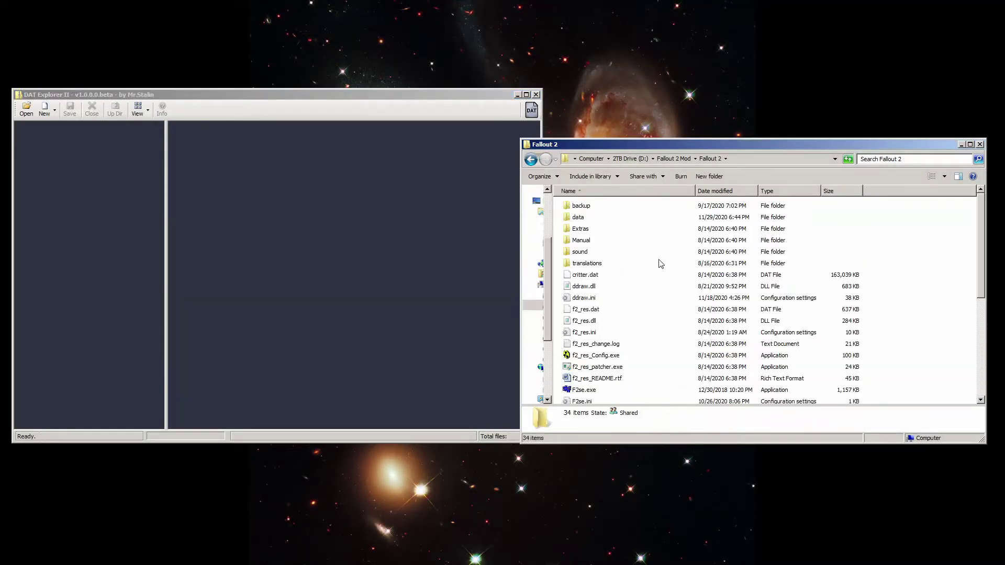
pyautogui.scroll(-6, 630, 297)
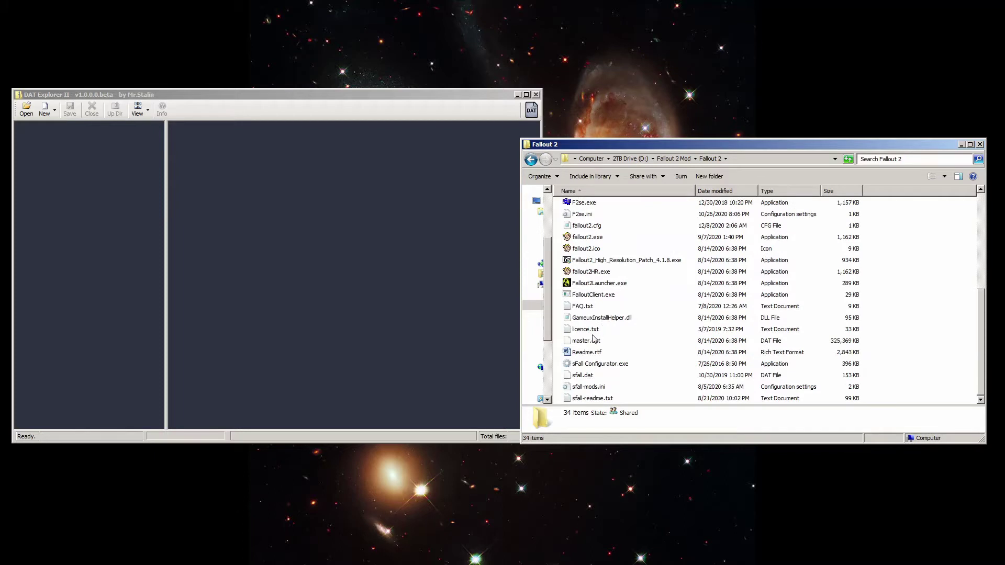
pyautogui.click(593, 341)
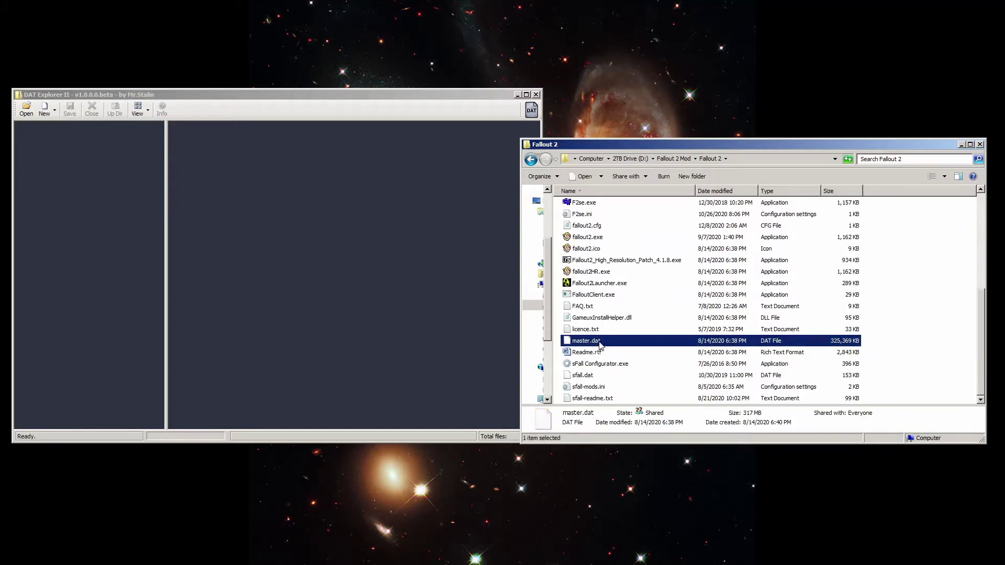
pyautogui.moveTo(601, 346); pyautogui.dragTo(238, 270)
pyautogui.moveTo(104, 258); pyautogui.dragTo(103, 256)
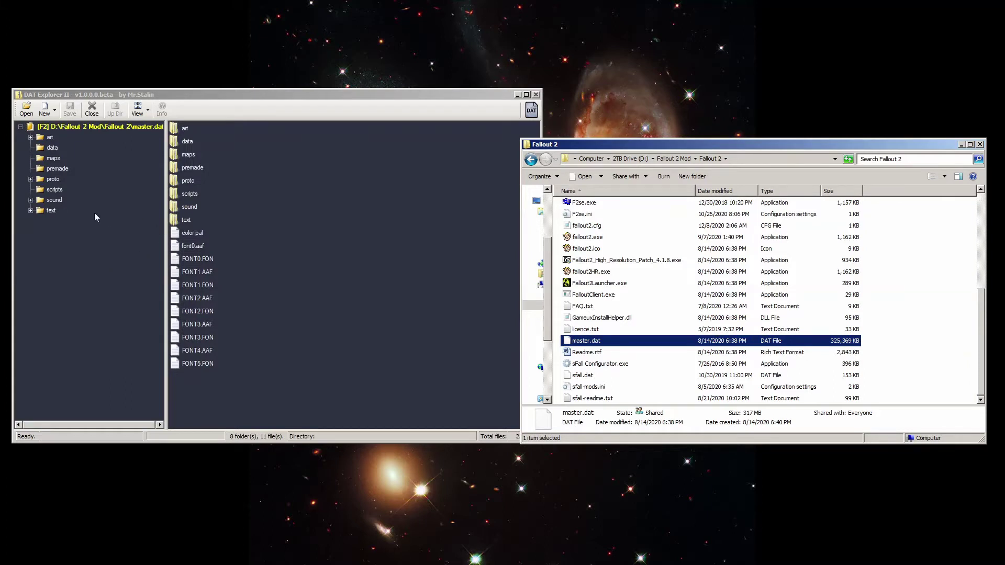
# - Find SNDLIST.LST under sound\SFX by typing 'sndlist' and extract it to Fallout 2\data
pyautogui.doubleClick(54, 200)
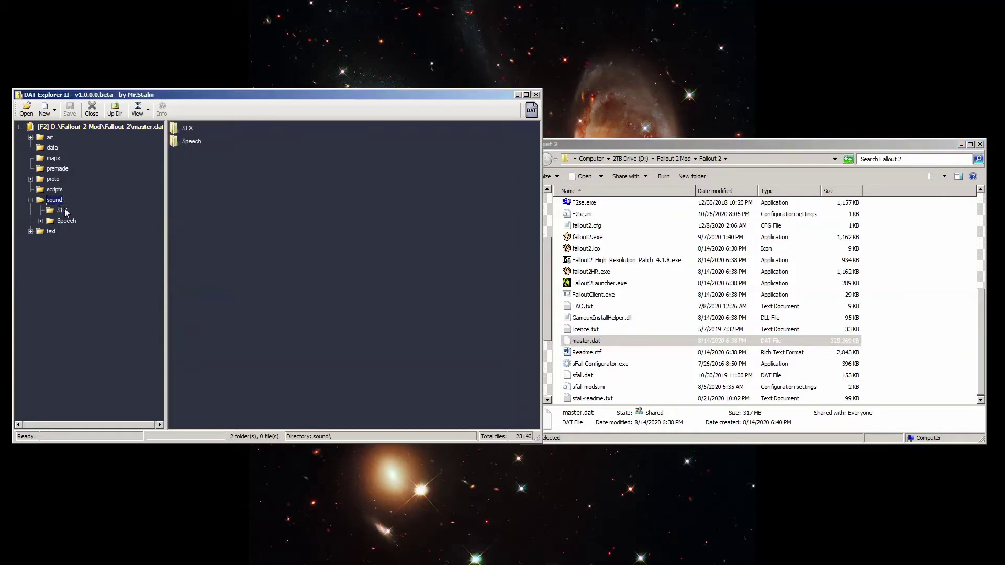
pyautogui.click(63, 210)
pyautogui.click(226, 203)
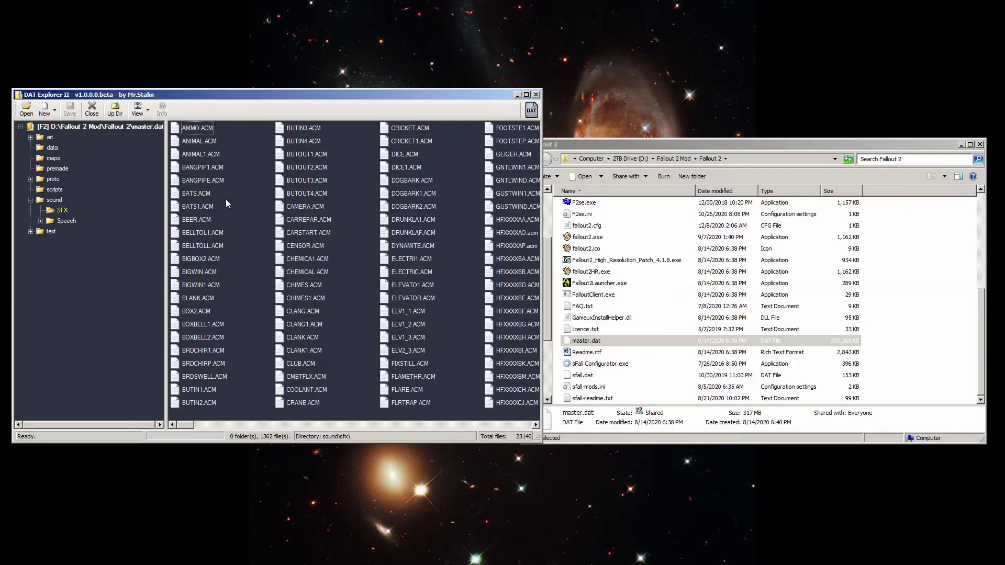
pyautogui.write('sndlist')
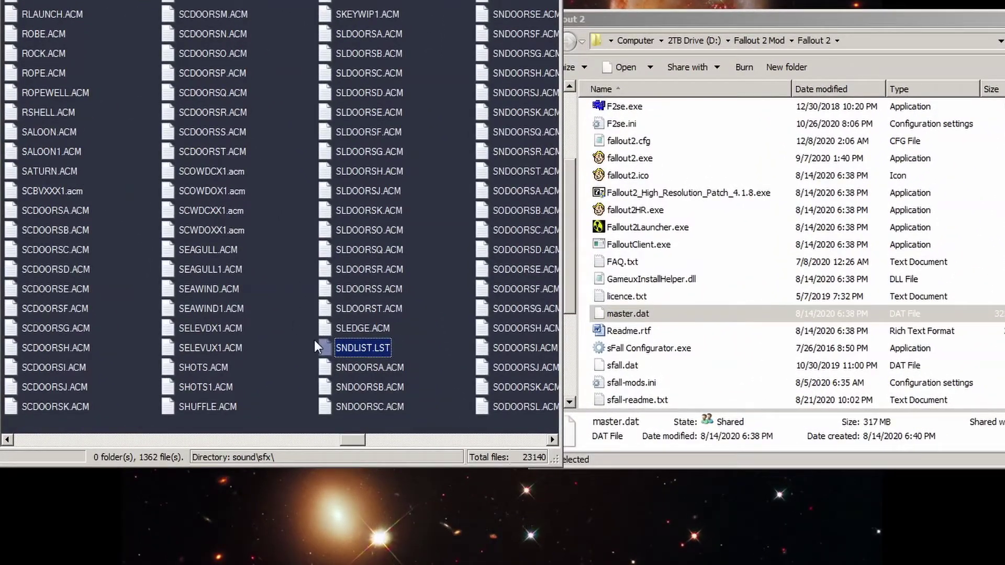
pyautogui.rightClick(331, 348)
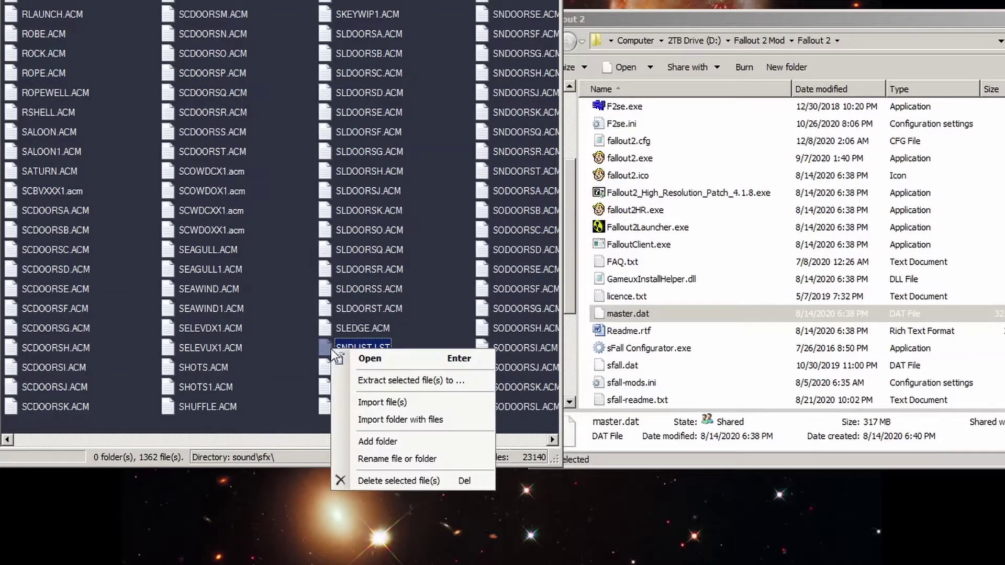
pyautogui.click(353, 382)
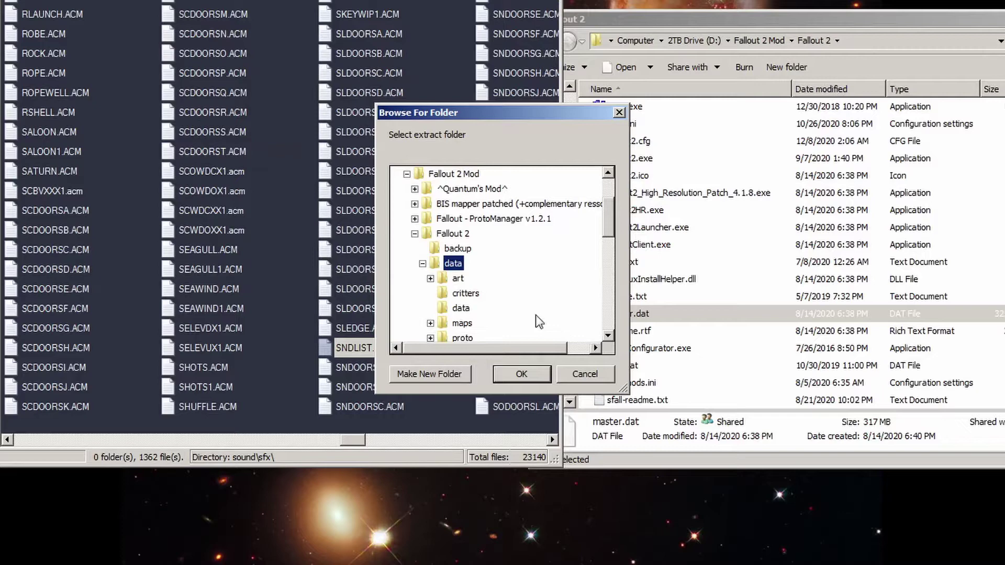
pyautogui.click(531, 374)
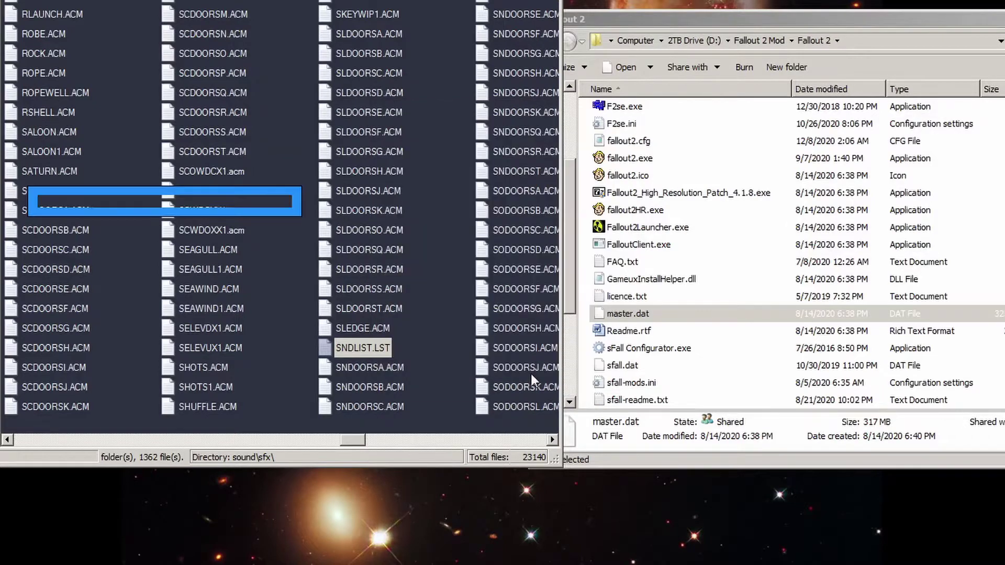
# - Browse to Fallout 2\data\sound\SFX and select the extracted SNDLIST.LST
pyautogui.click(675, 316)
pyautogui.scroll(5, 675, 317)
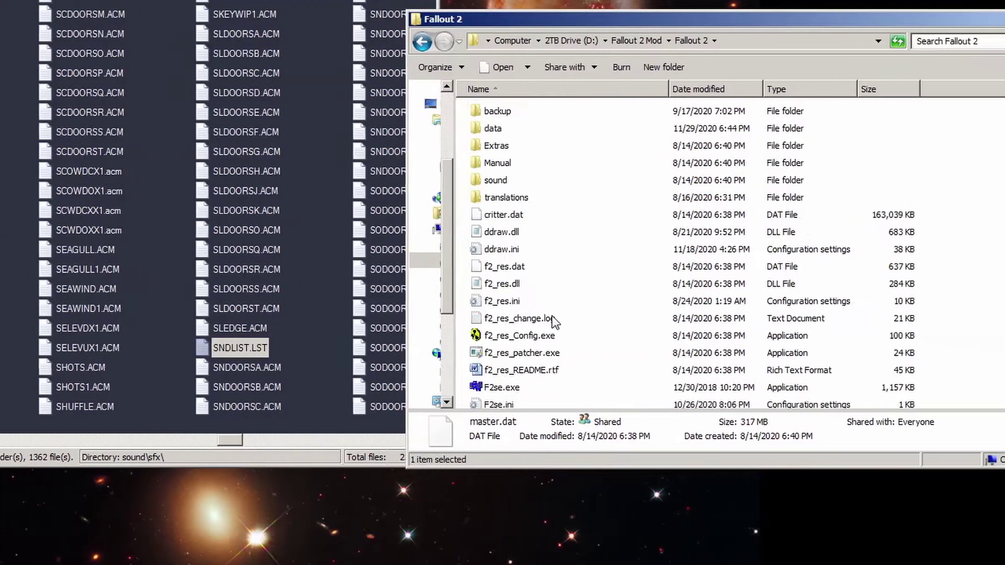
pyautogui.doubleClick(652, 127)
pyautogui.doubleClick(624, 252)
pyautogui.click(369, 130)
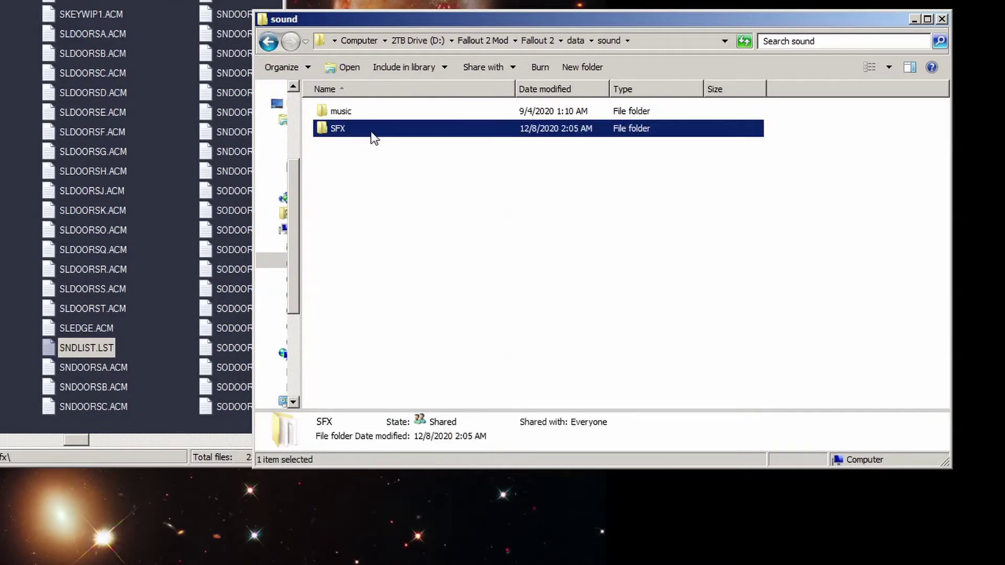
pyautogui.doubleClick(336, 129)
pyautogui.click(360, 112)
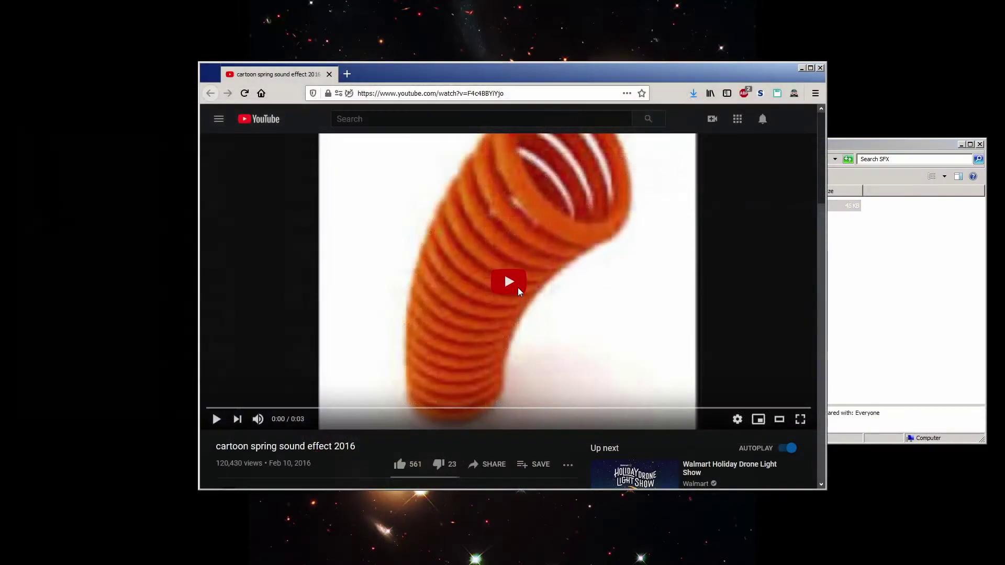
# - Download the cartoon spring sound effect as MP4 360p, saving sproing.mp4 in sound test
pyautogui.click(518, 287)
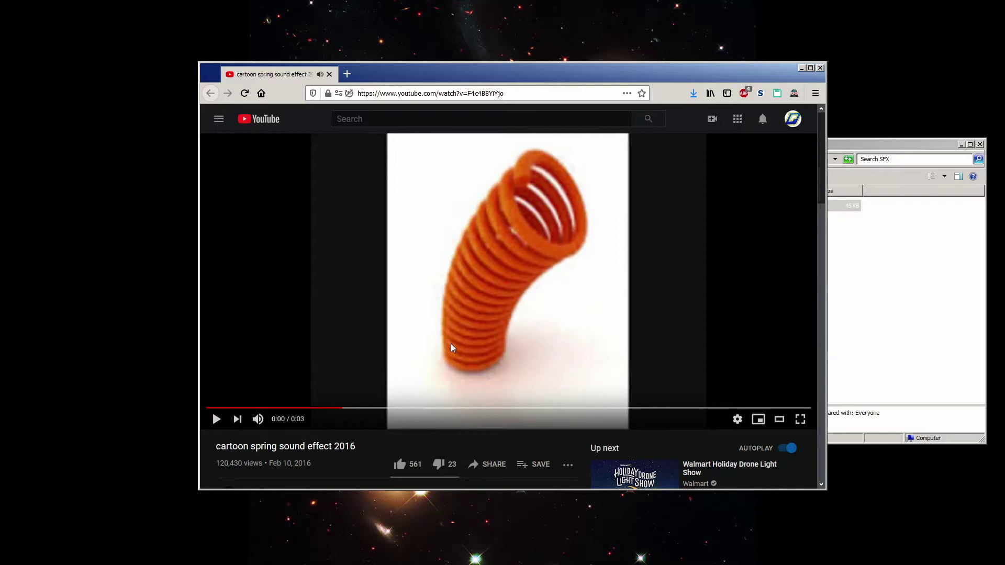
pyautogui.scroll(-2, 450, 343)
pyautogui.click(483, 396)
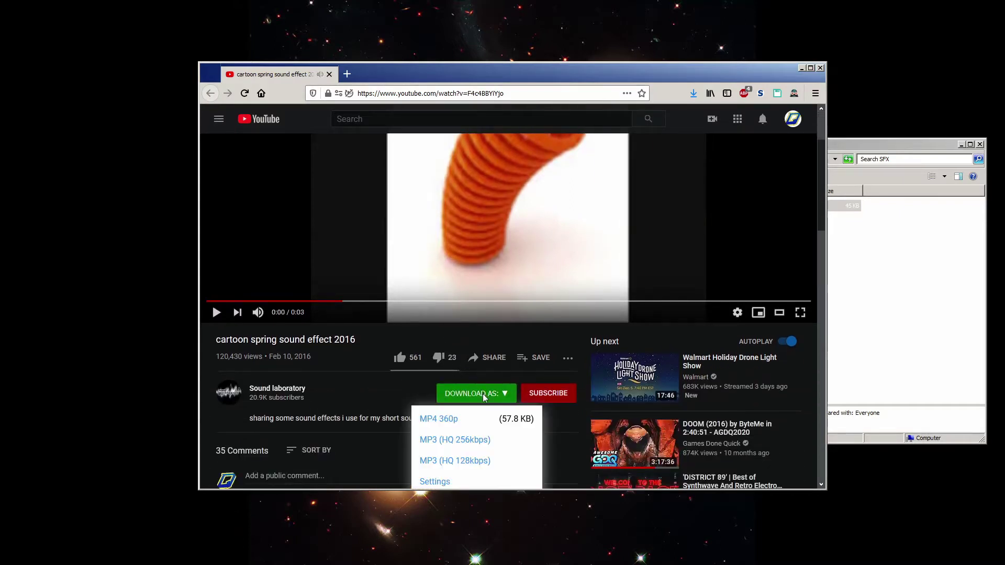
pyautogui.click(471, 420)
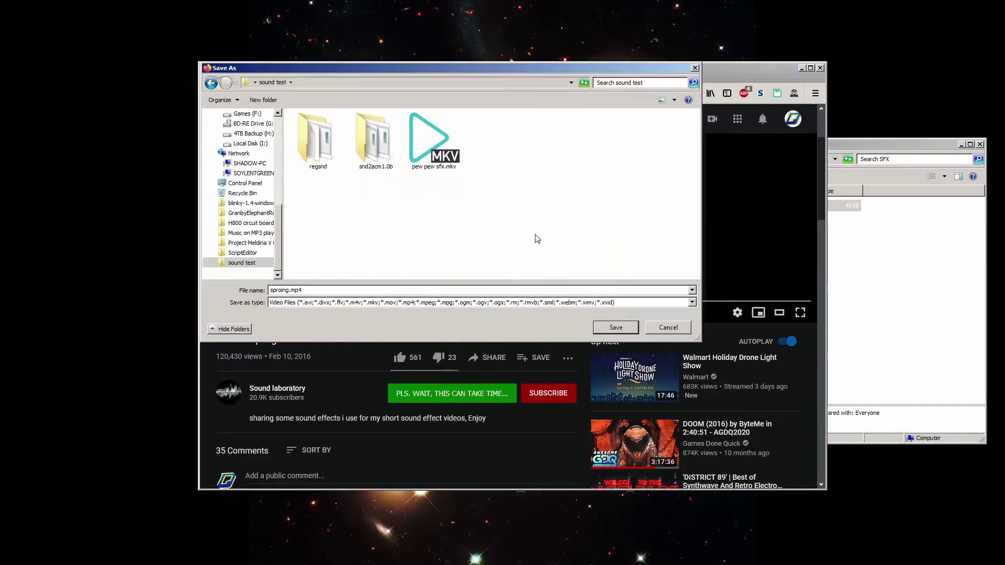
pyautogui.click(611, 328)
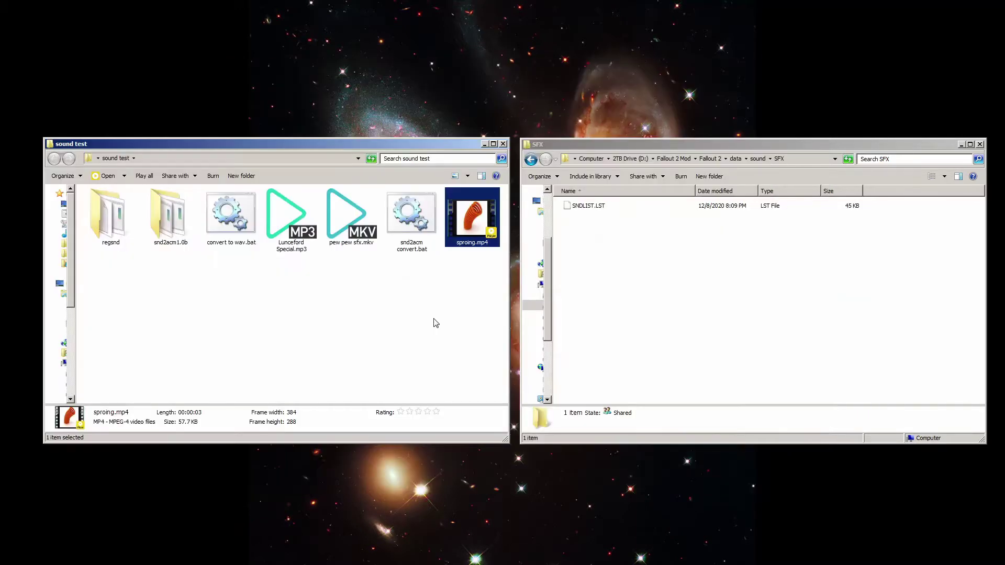
pyautogui.rightClick(478, 221)
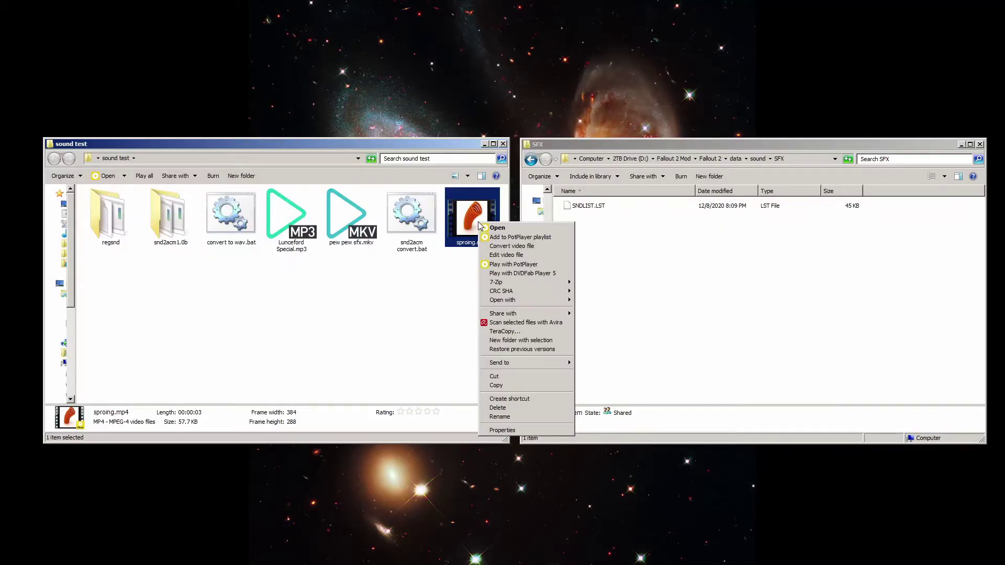
pyautogui.moveTo(506, 303)
pyautogui.click(594, 310)
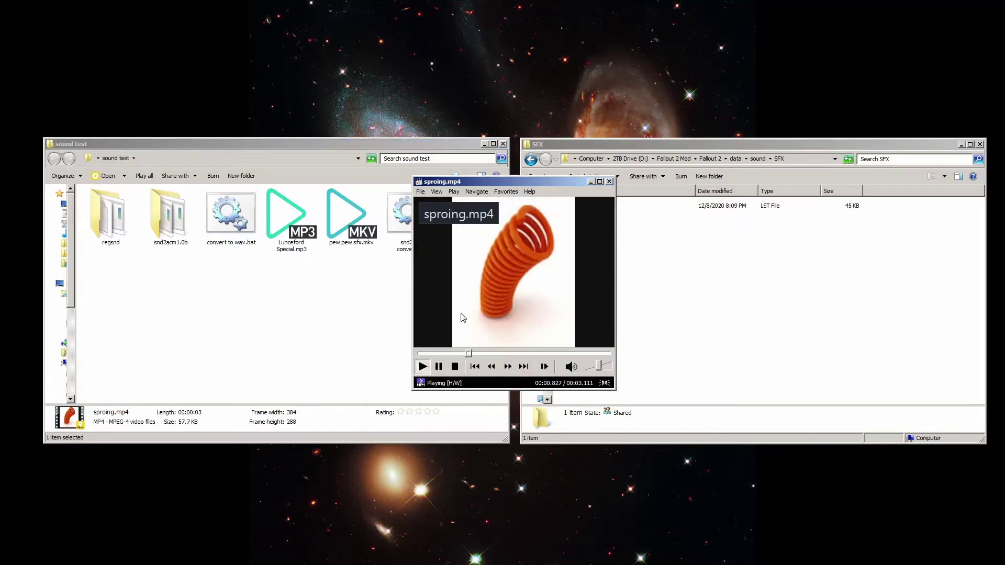
pyautogui.click(609, 181)
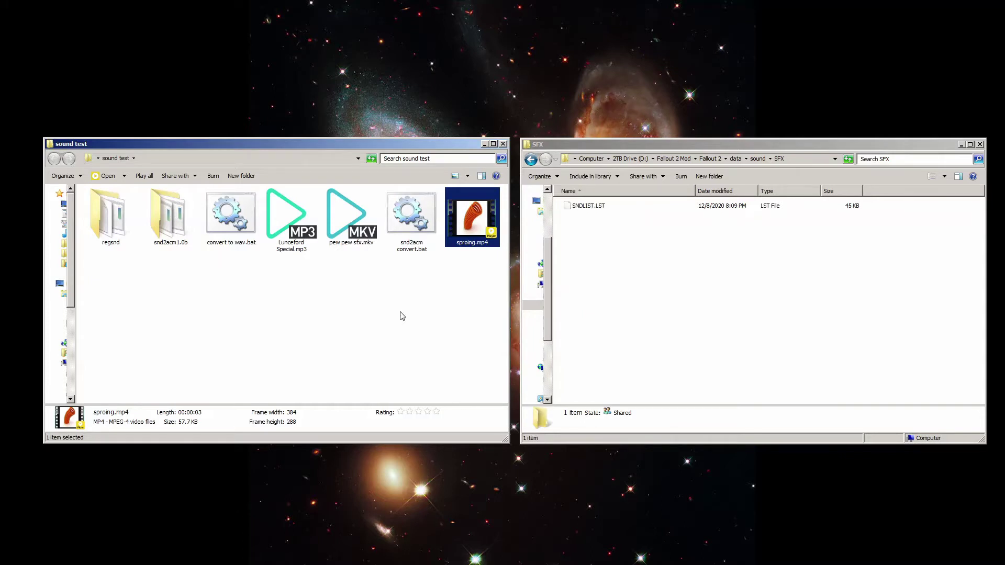
# - Open Lunceford Special.mp3 in Audacity and zoom in on the start of its waveform
pyautogui.press('Left')
pyautogui.press('Left')
pyautogui.press('Left')
pyautogui.press('Return')
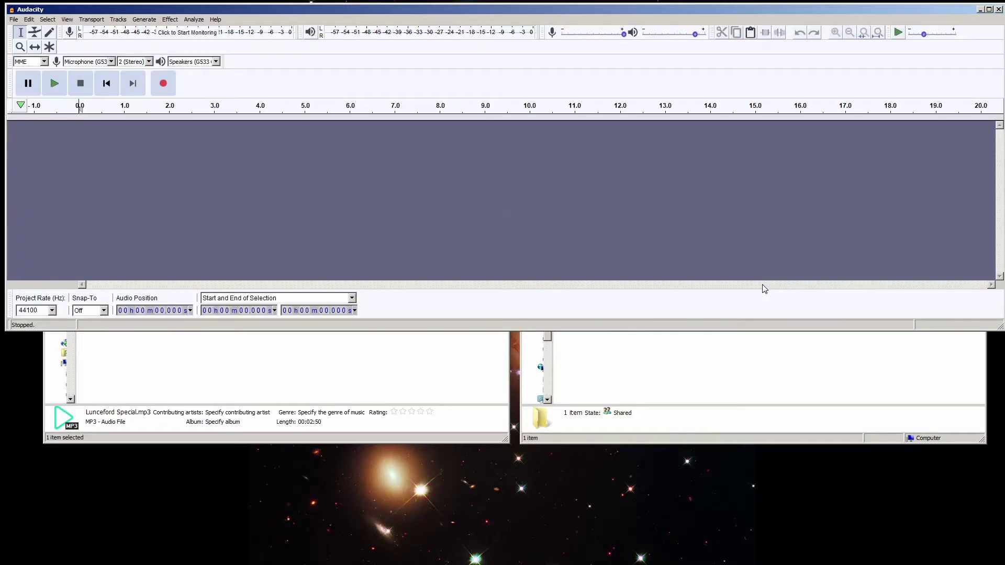
pyautogui.click(263, 369)
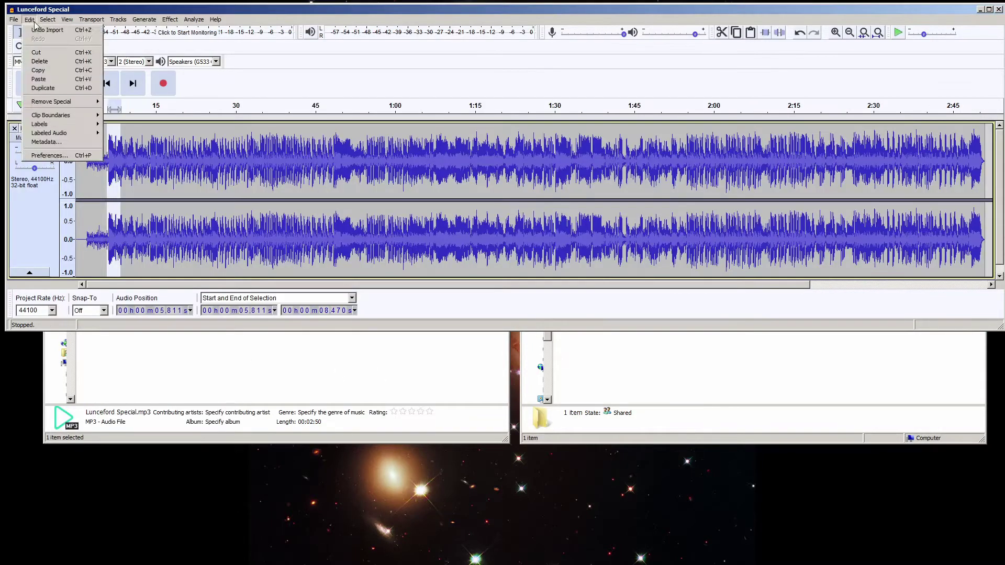
pyautogui.press('Escape')
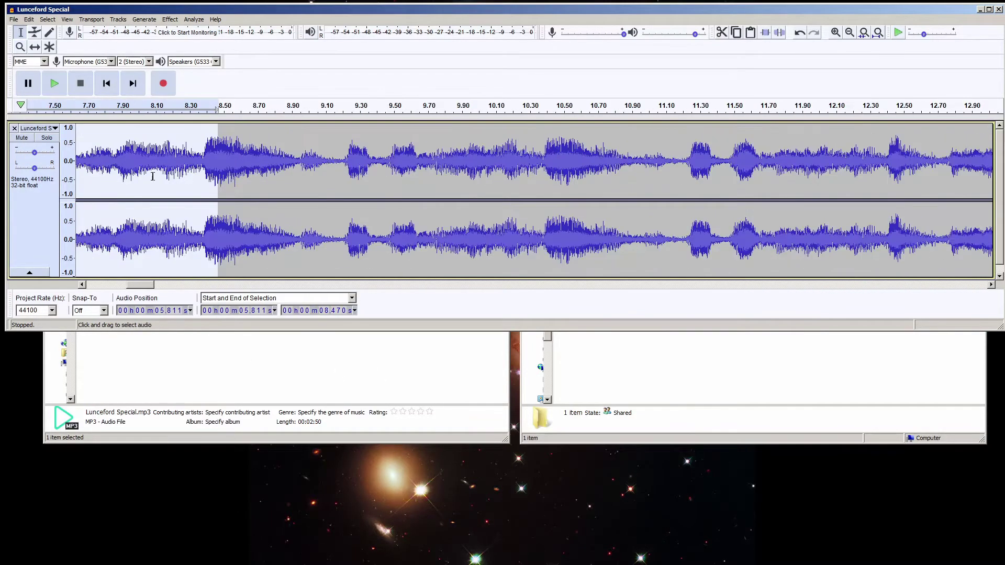
pyautogui.hotkey('ctrl', '1')
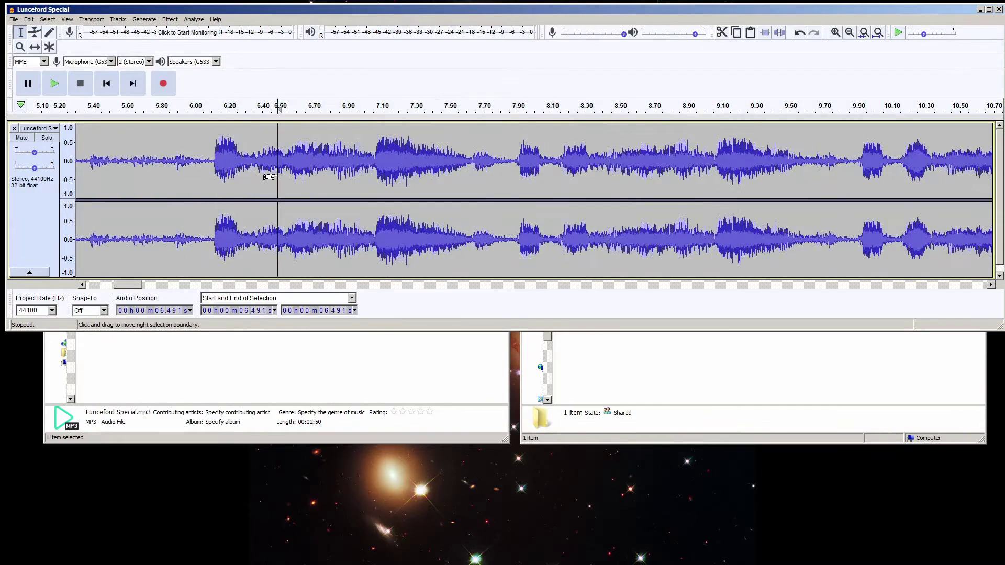
pyautogui.press('Home')
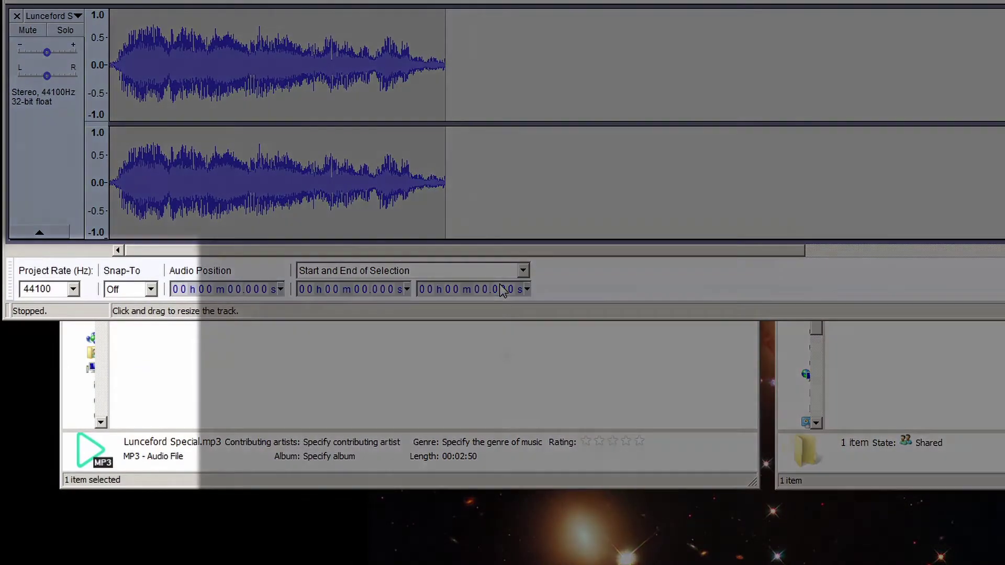
pyautogui.click(73, 289)
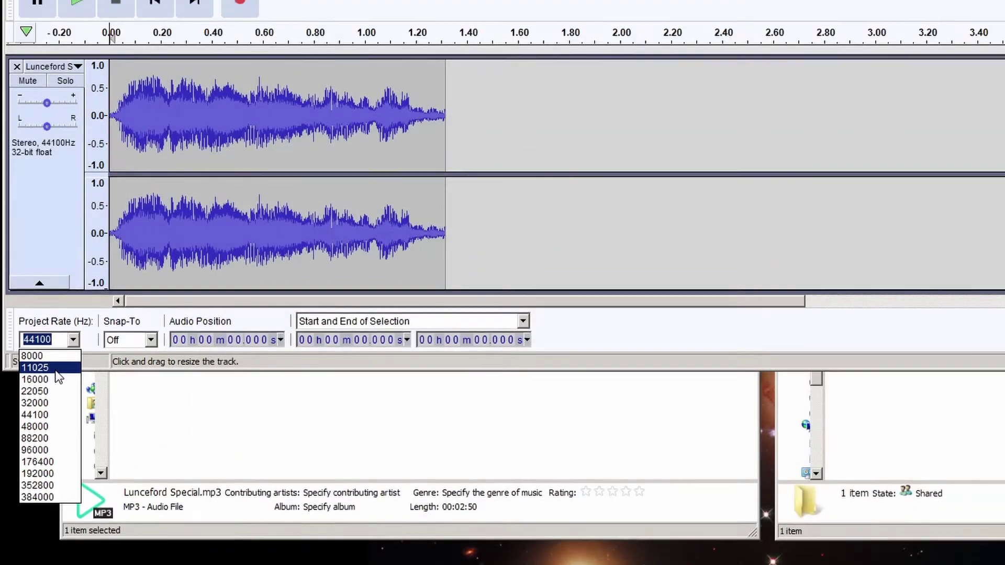
# - Set the project rate to 11025 Hz and export the clip as a WAV into sound test
pyautogui.click(52, 317)
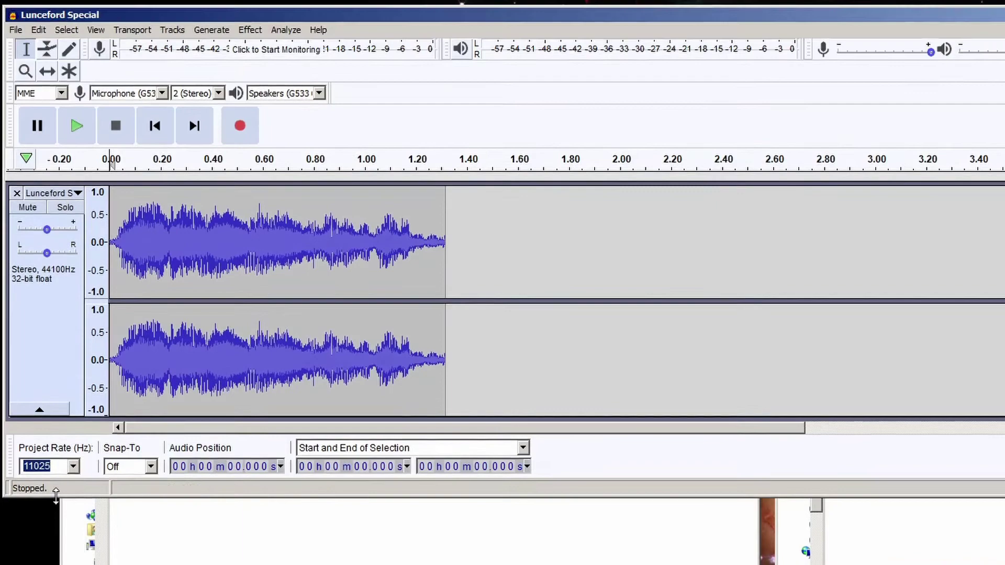
pyautogui.click(16, 29)
pyautogui.moveTo(68, 139)
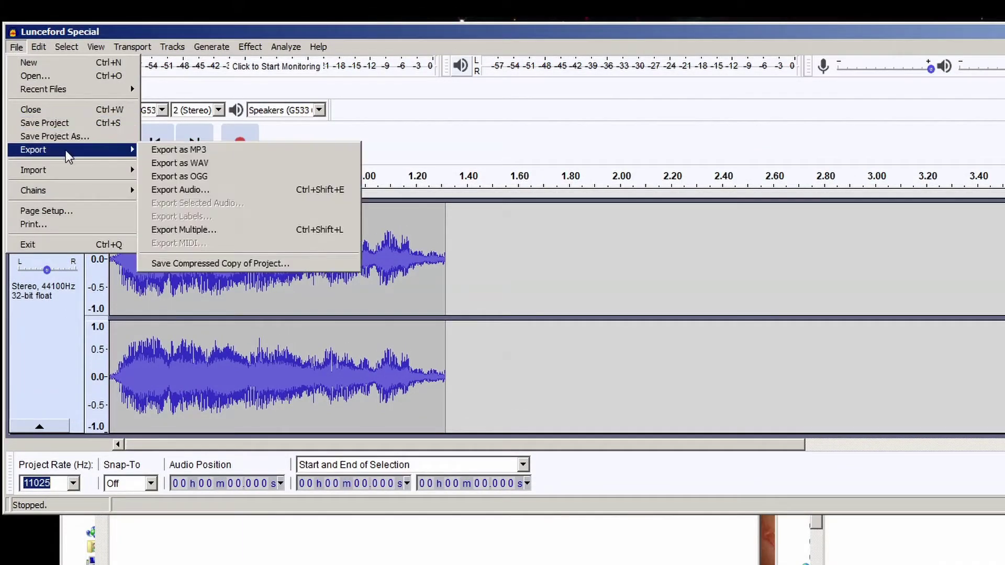
pyautogui.click(213, 166)
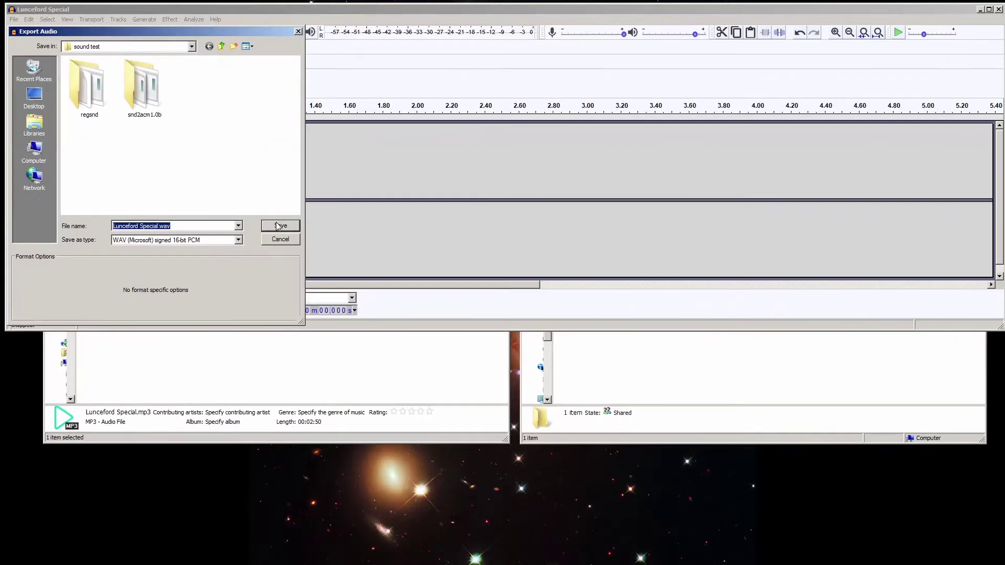
pyautogui.click(279, 226)
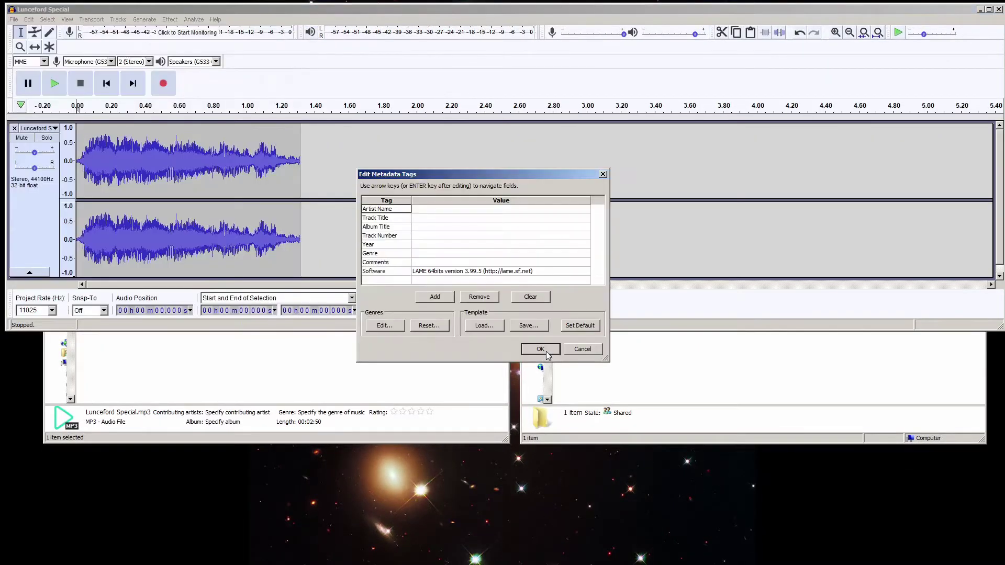
# - Close Audacity, discarding the unsaved project changes
pyautogui.click(547, 354)
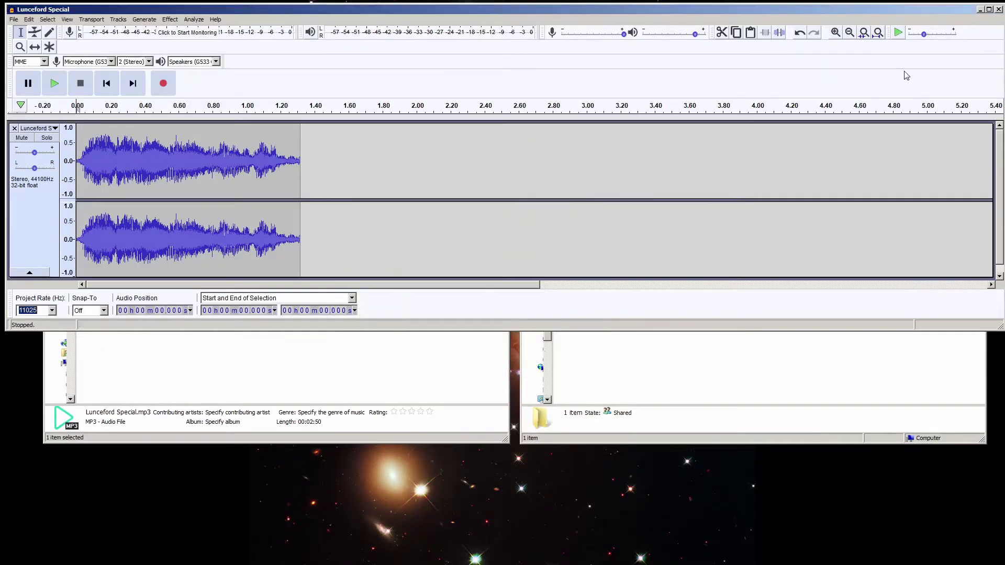
pyautogui.click(999, 9)
pyautogui.click(542, 172)
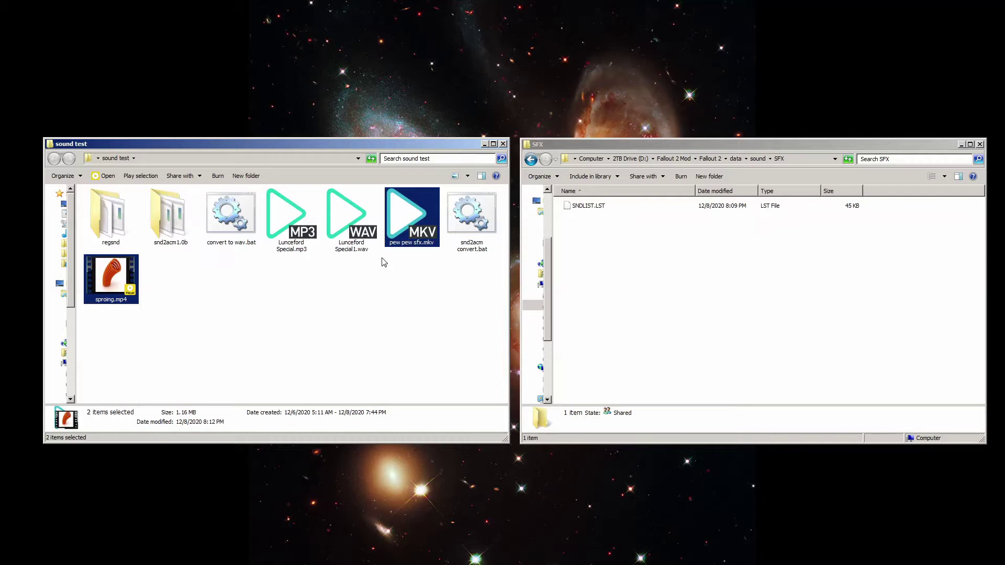
# - Review the ffmpeg commands in convert to wav.bat in Notepad, then run the batch file
pyautogui.click(252, 231)
pyautogui.rightClick(227, 227)
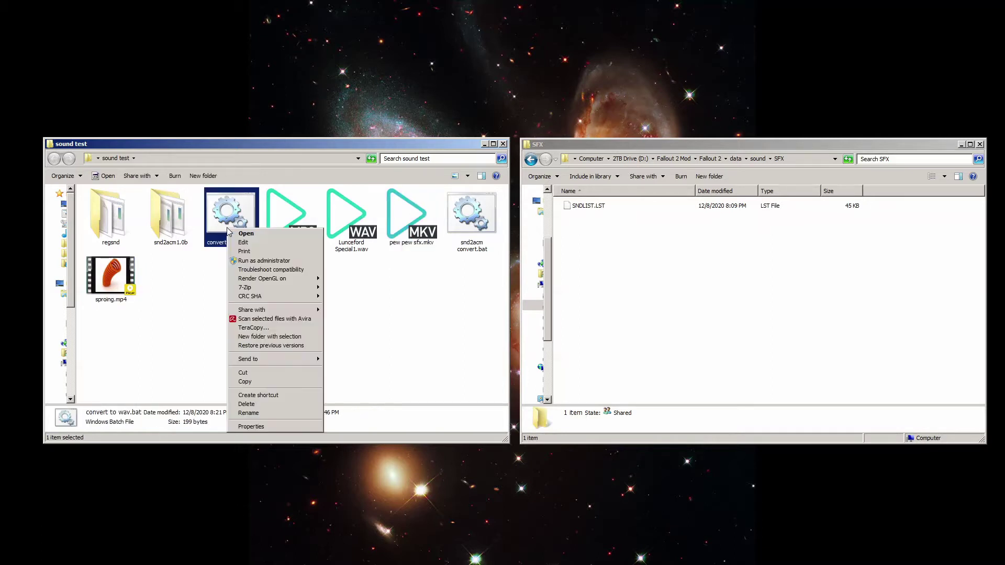
pyautogui.click(244, 243)
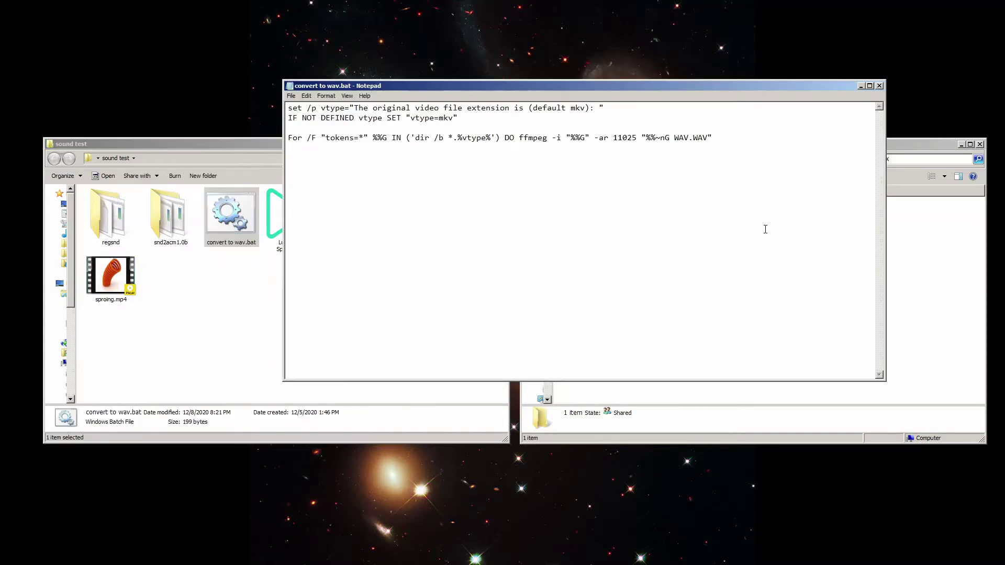
pyautogui.moveTo(765, 229); pyautogui.dragTo(251, 89)
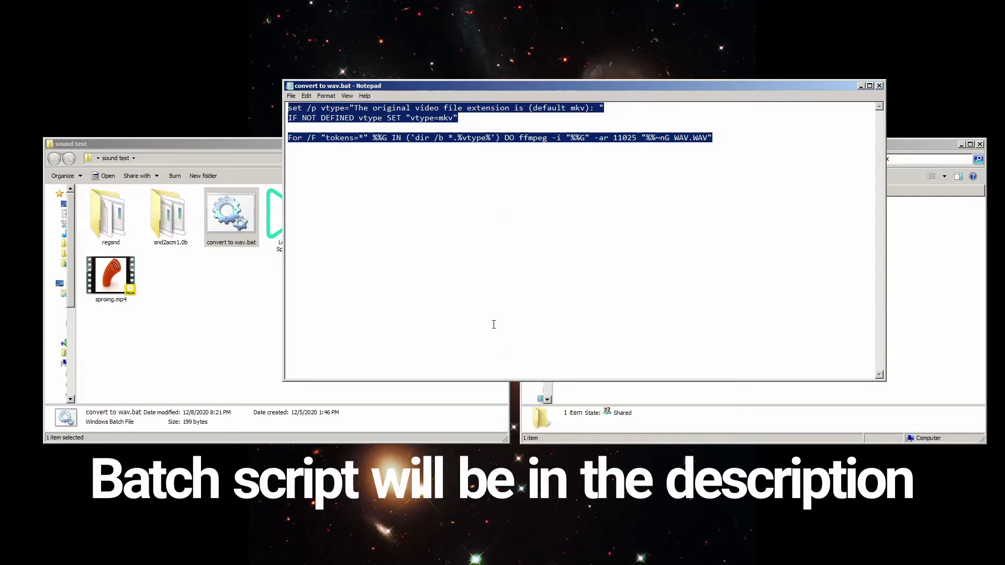
pyautogui.click(879, 85)
pyautogui.doubleClick(231, 230)
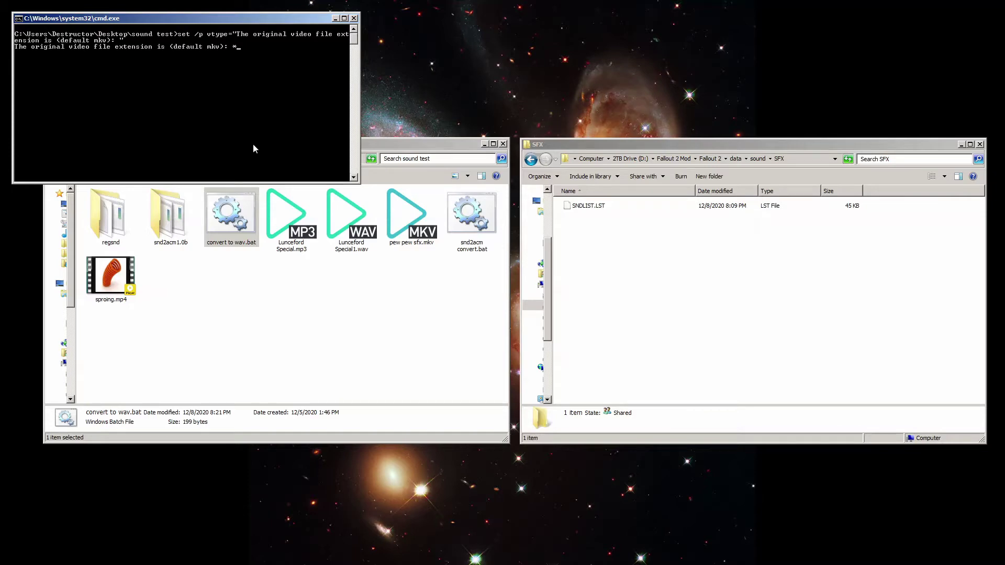
# - Convert clips of every extension to WAV with '*', then delete the duplicate Lunceford Special1 WAV.WAV
pyautogui.write('*')
pyautogui.press('Return')
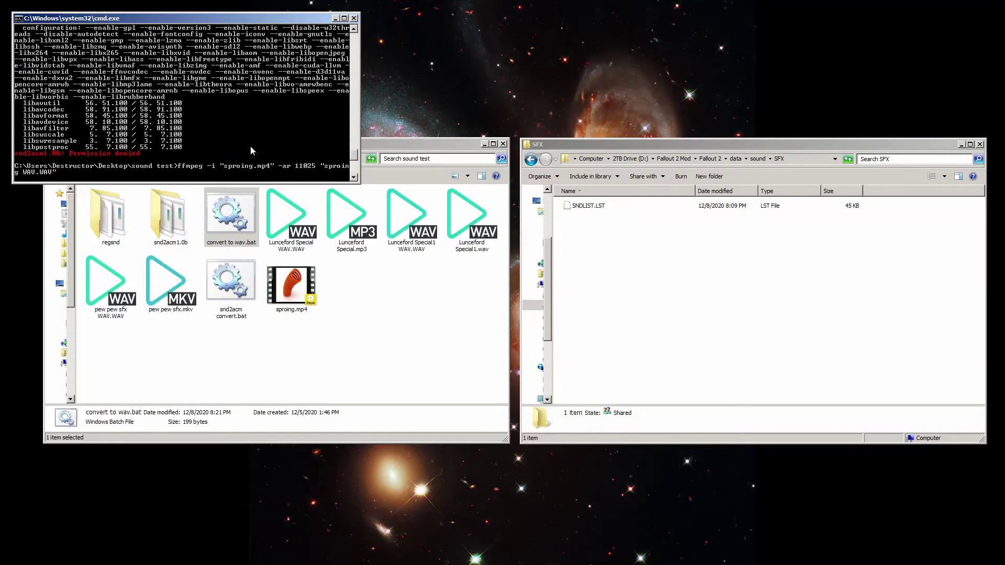
pyautogui.click(469, 251)
pyautogui.click(416, 243)
pyautogui.press('Delete')
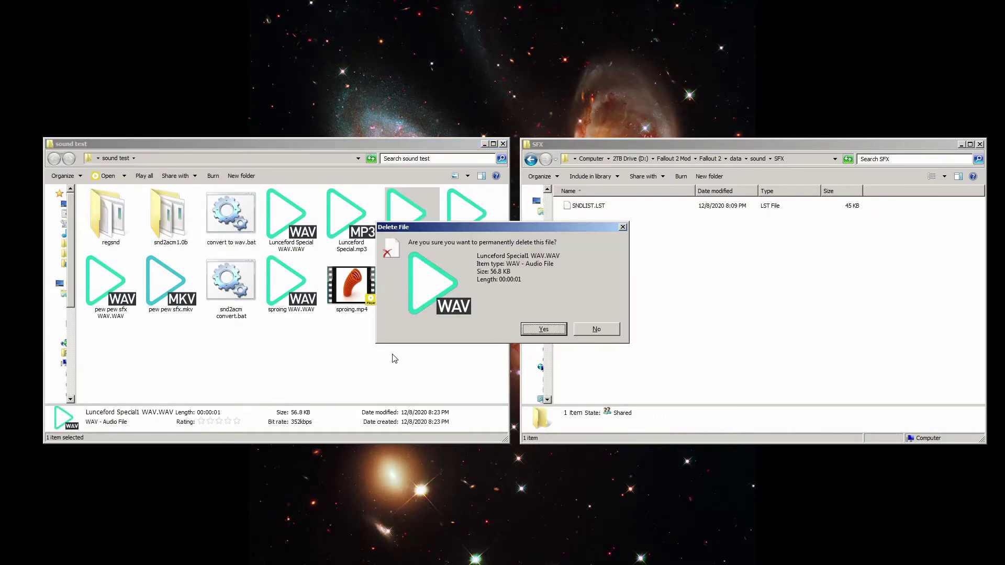
pyautogui.press('Return')
# - Copy SND2ACM.EXE from the snd2acm1.0b folder into the sound test folder
pyautogui.doubleClick(170, 218)
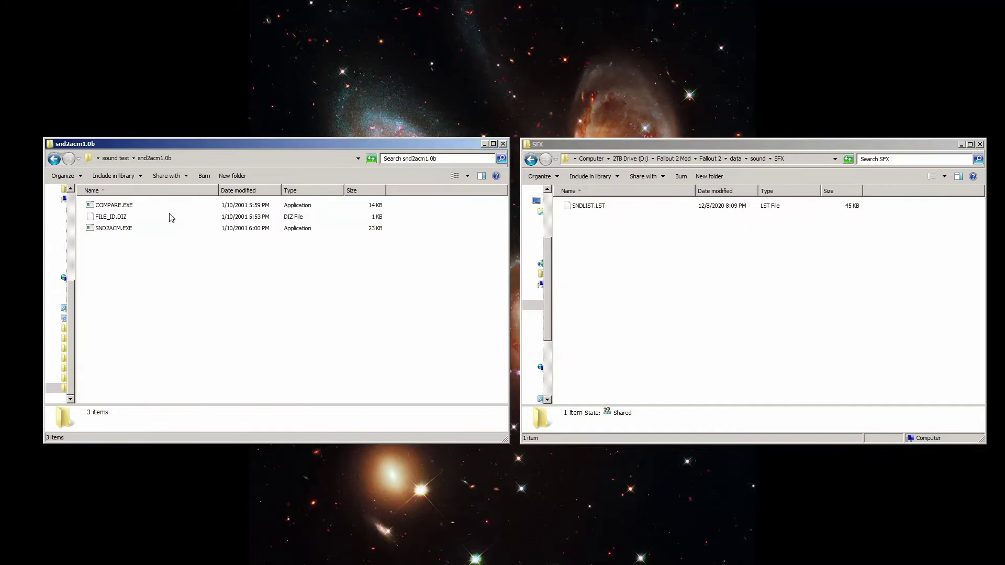
pyautogui.click(126, 234)
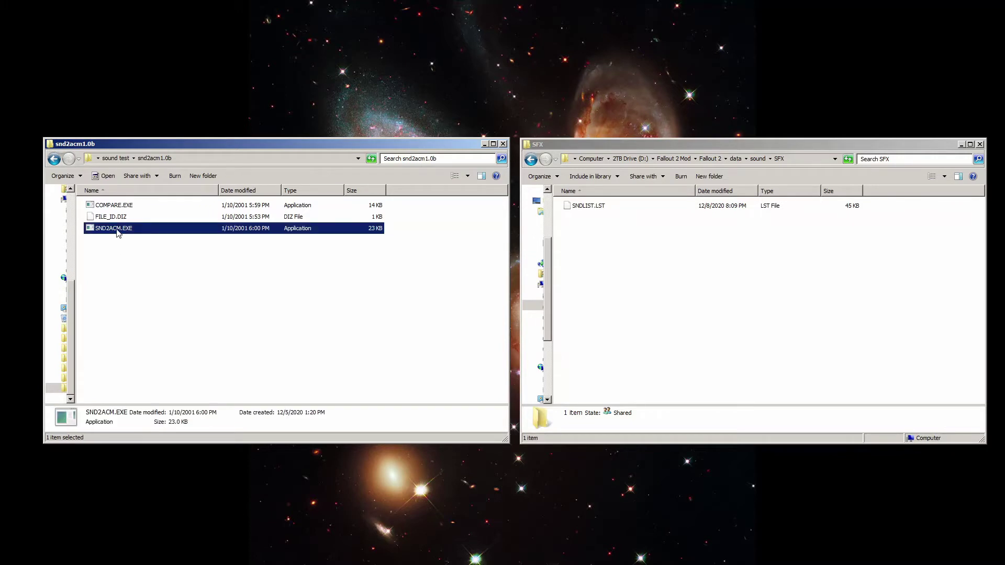
pyautogui.rightClick(118, 233)
pyautogui.click(155, 394)
pyautogui.press('BackSpace')
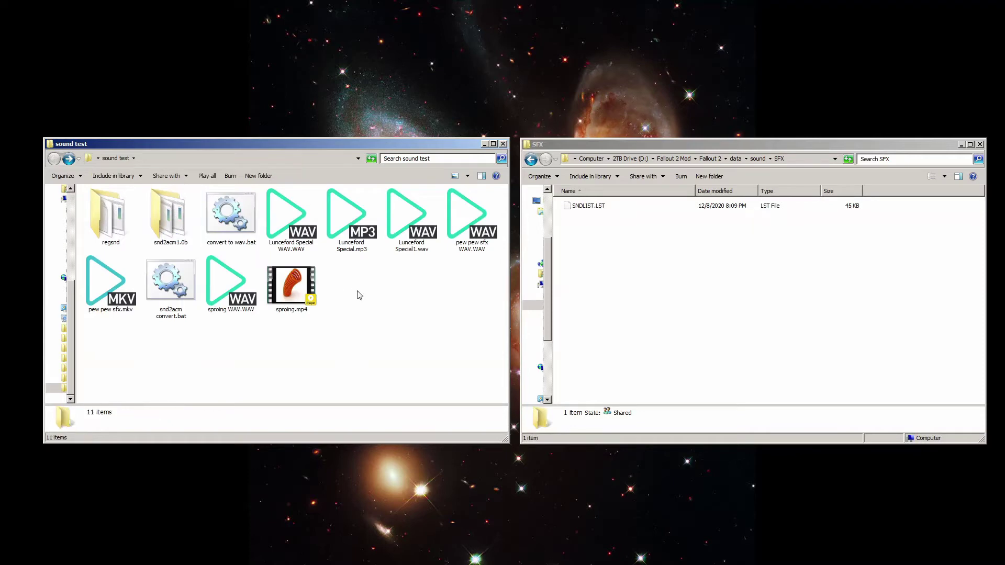
pyautogui.rightClick(357, 289)
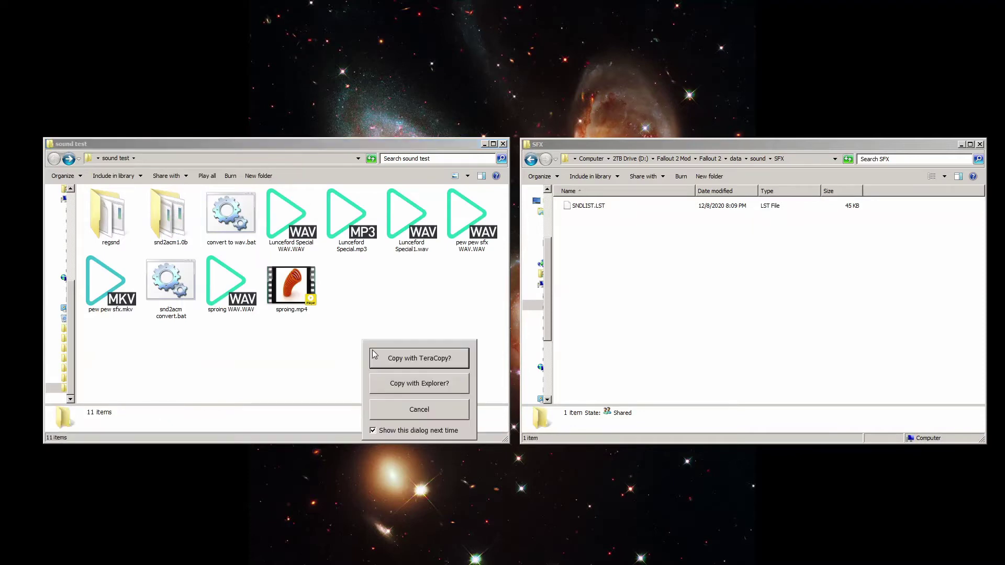
pyautogui.click(382, 383)
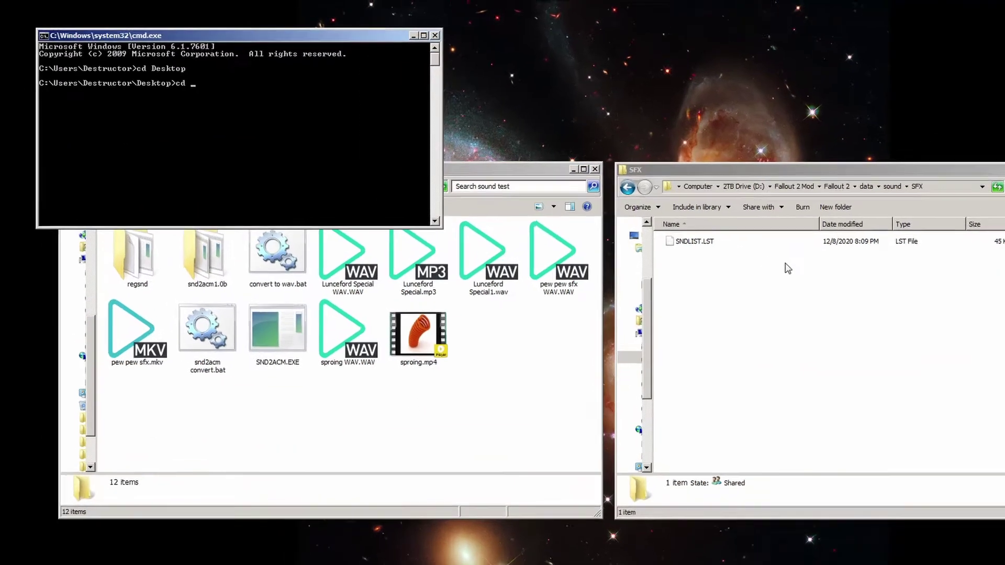
# - In cmd, change into sound test and run snd2acm "sproing WAV.WAV" sproing.acm
pyautogui.write('"sound test"')
pyautogui.press('Return')
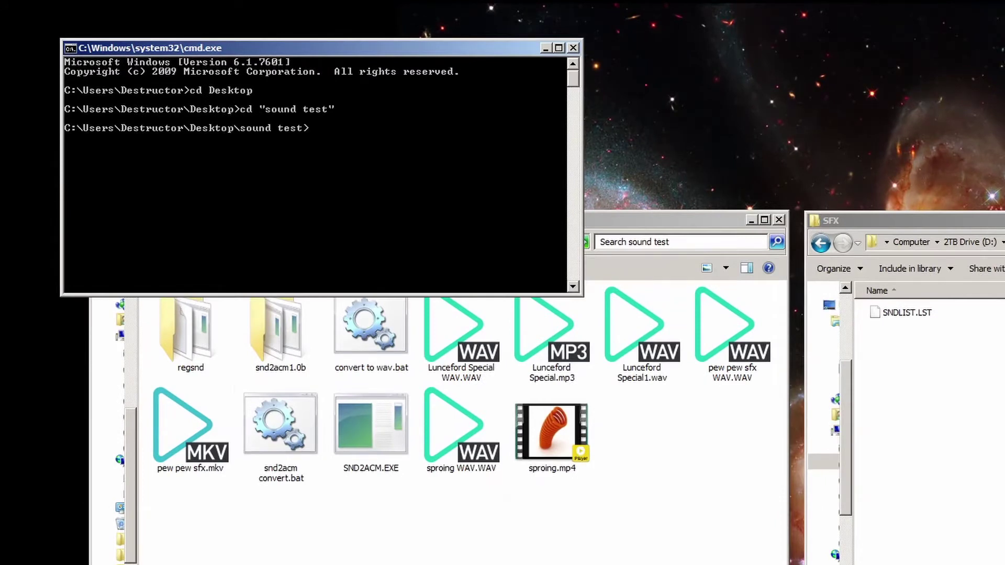
pyautogui.write('dir')
pyautogui.press('Return')
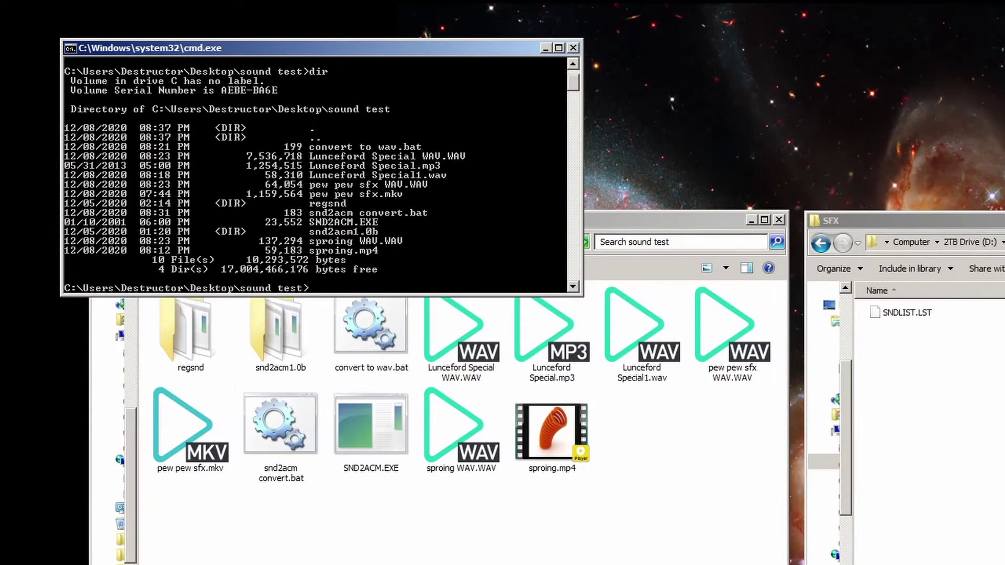
pyautogui.scroll(-2, 314, 173)
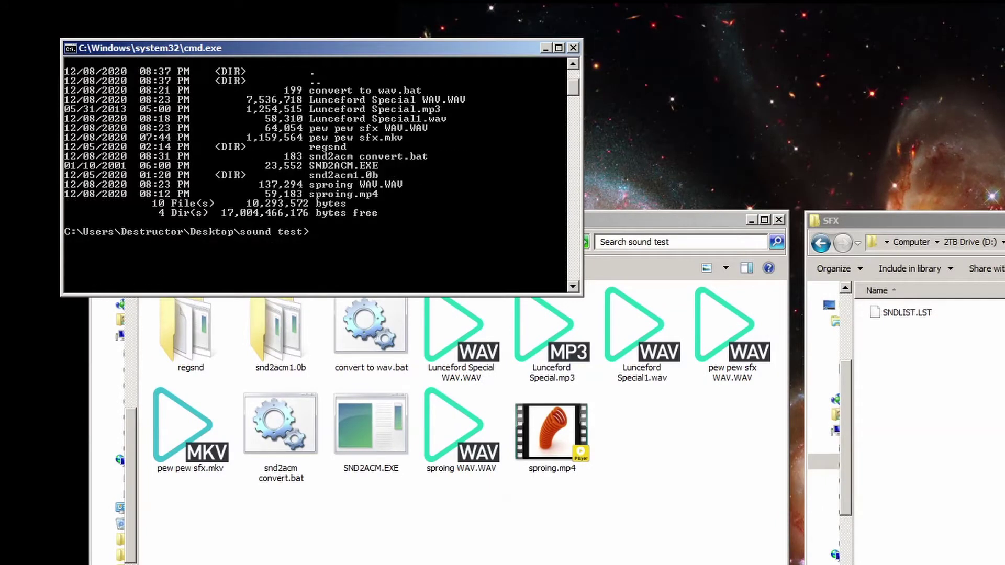
pyautogui.write('snd2acm "sproing WAV.WA')
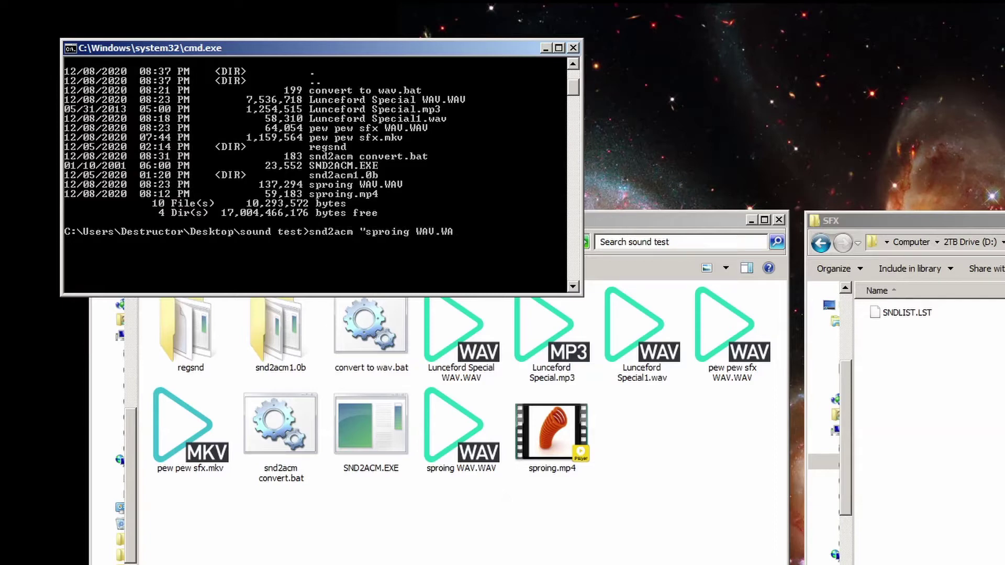
pyautogui.write('V" sproing.acm')
pyautogui.press('Return')
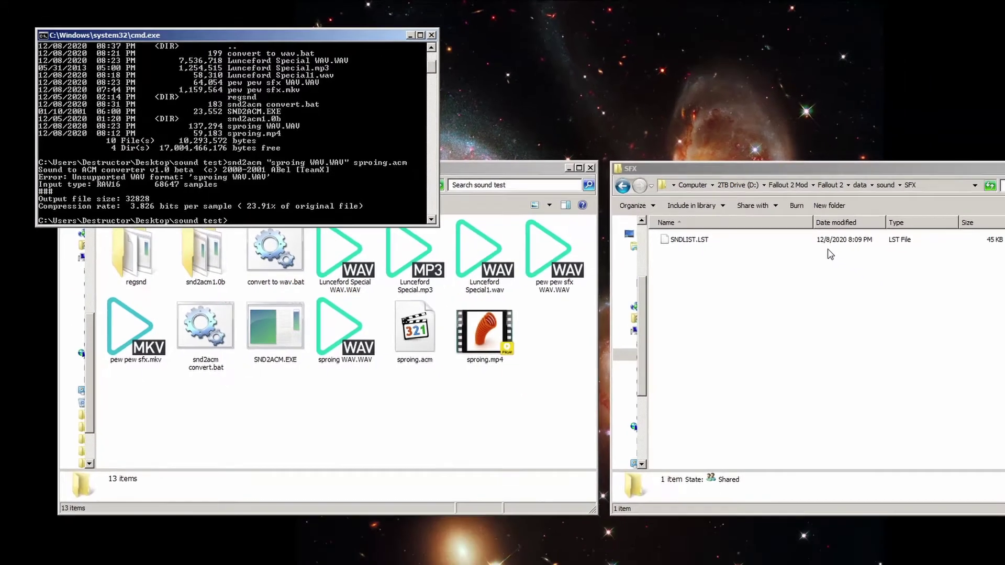
# - Review snd2acm convert.bat, run it with the default wav extension, then open the regsnd folder
pyautogui.click(171, 292)
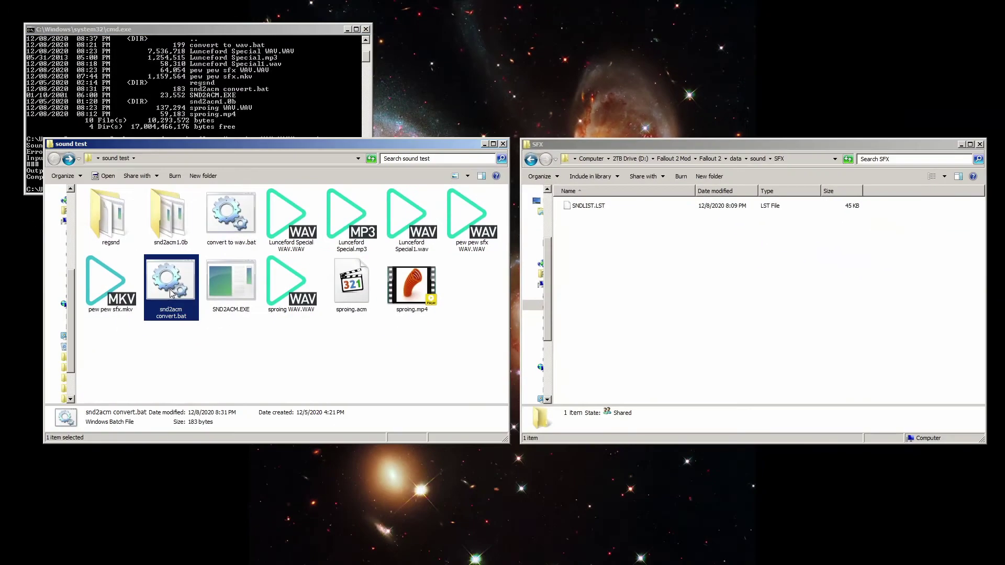
pyautogui.rightClick(172, 292)
pyautogui.click(185, 309)
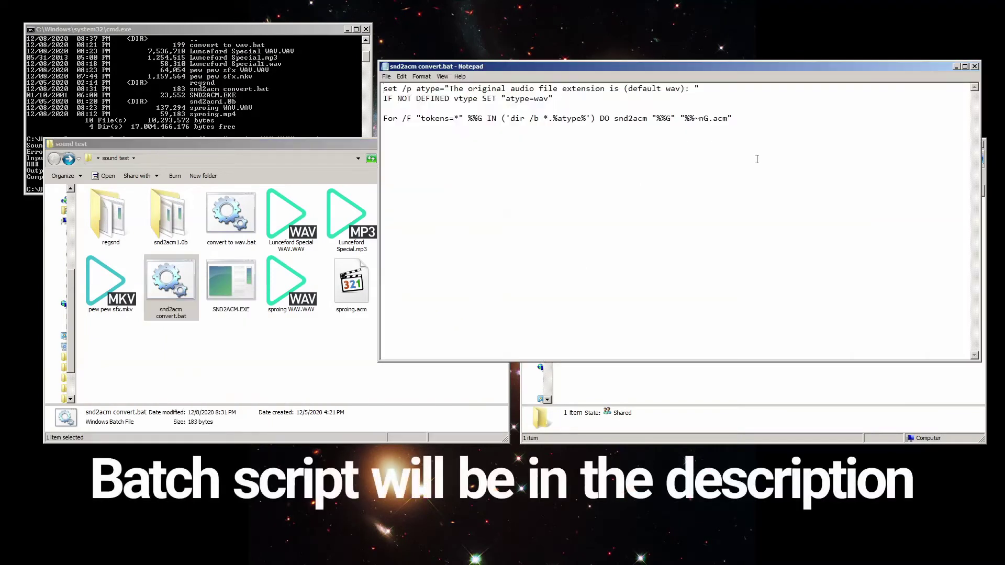
pyautogui.hotkey('ctrl', 'a')
pyautogui.doubleClick(172, 289)
pyautogui.press('Return')
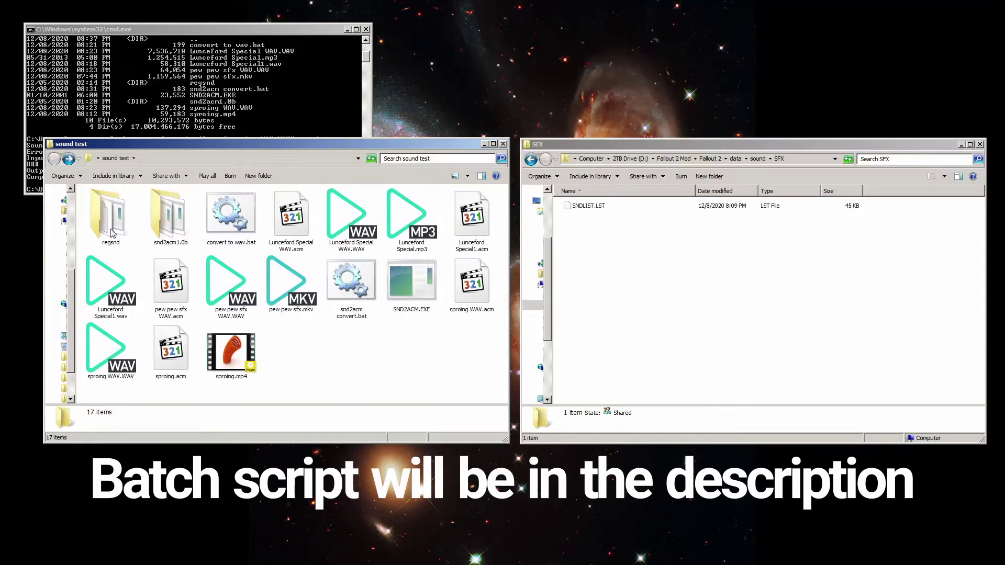
pyautogui.doubleClick(113, 233)
# - Copy regsnd.exe into the SFX folder using Windows' own copier
pyautogui.click(113, 241)
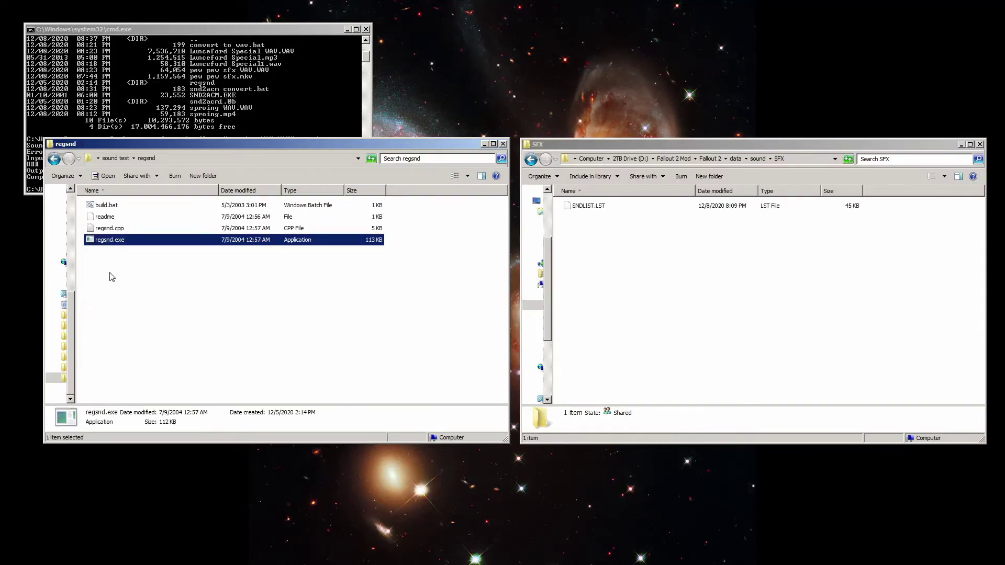
pyautogui.rightClick(117, 243)
pyautogui.click(150, 407)
pyautogui.rightClick(651, 259)
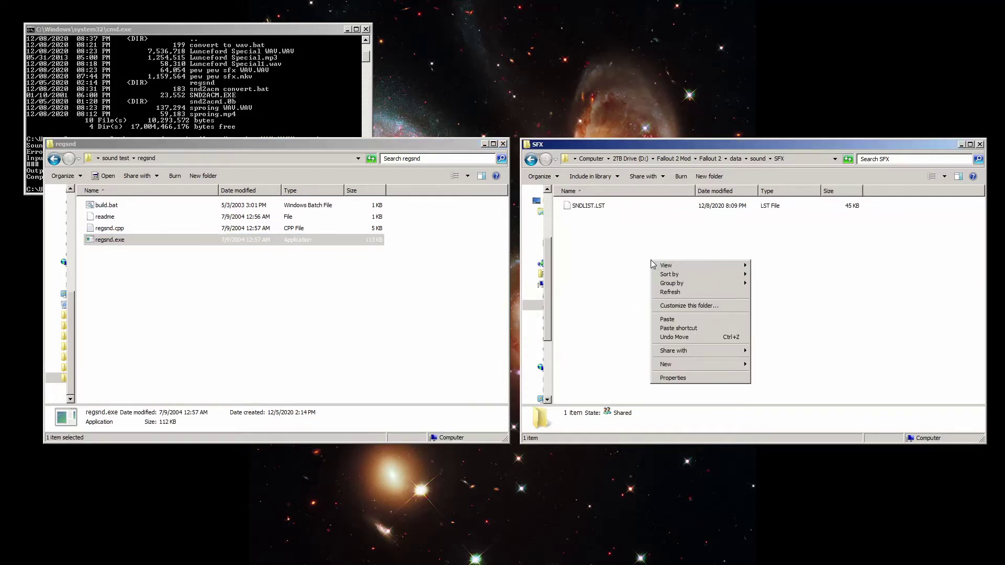
pyautogui.click(671, 316)
pyautogui.click(683, 351)
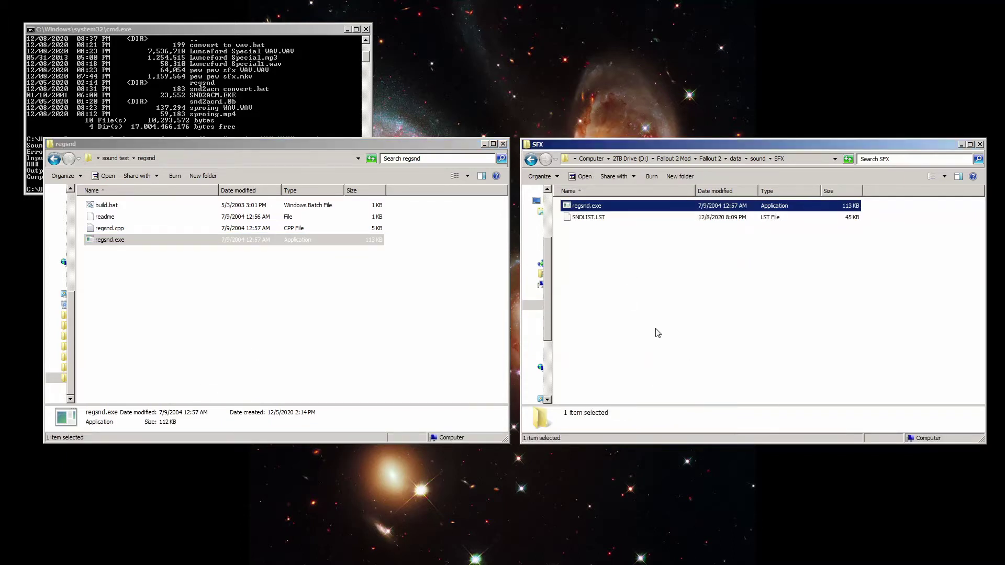
# - Copy the four converted .acm files from the sound test folder into SFX
pyautogui.click(216, 320)
pyautogui.press('BackSpace')
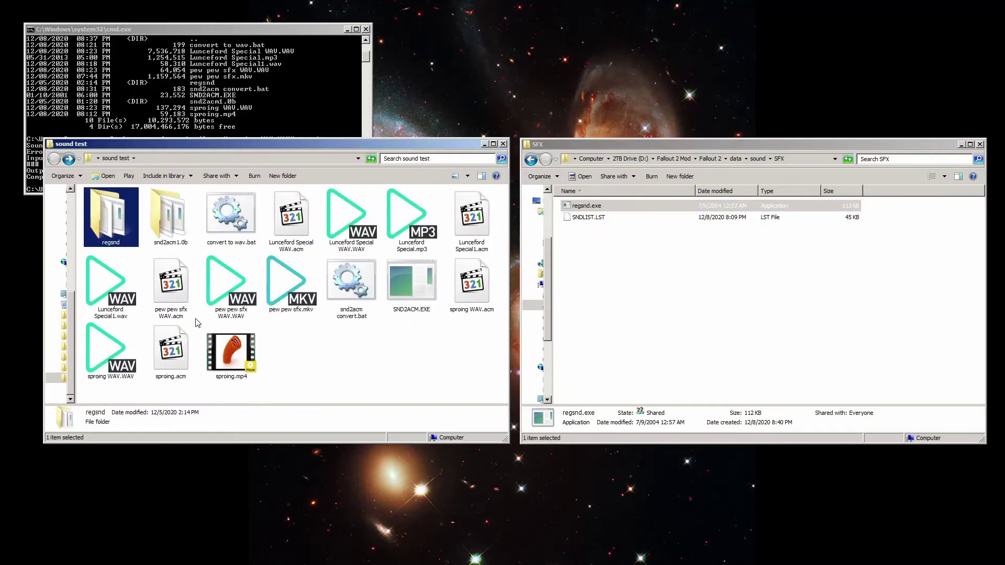
pyautogui.moveTo(491, 361); pyautogui.dragTo(474, 235)
pyautogui.moveTo(178, 399); pyautogui.dragTo(174, 282)
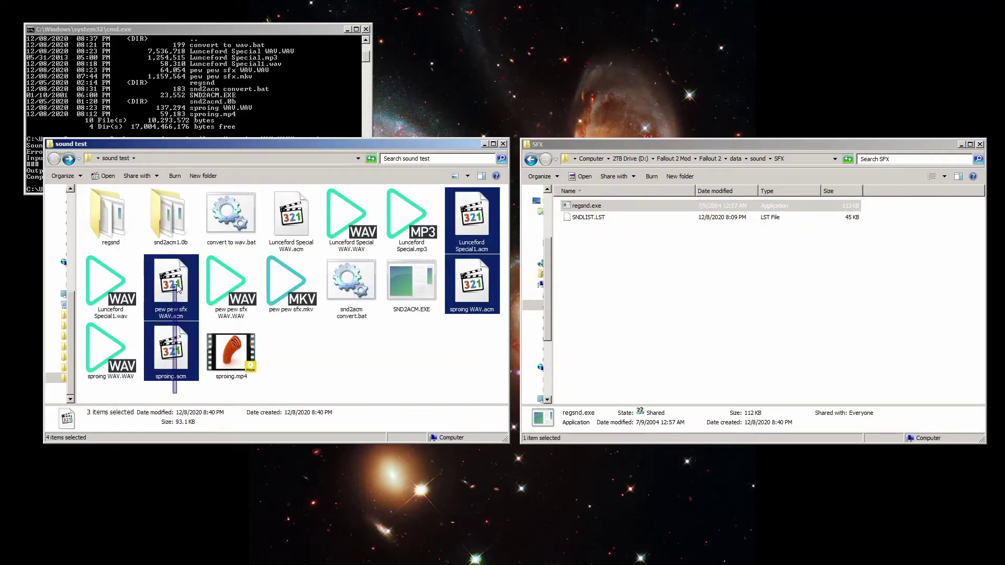
pyautogui.moveTo(475, 230); pyautogui.dragTo(586, 274)
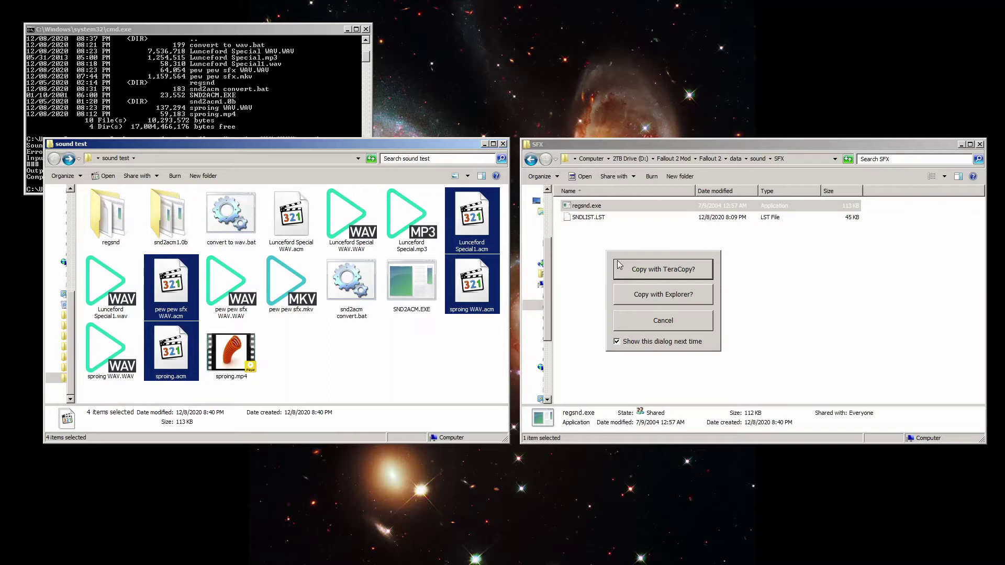
pyautogui.click(639, 295)
pyautogui.click(654, 311)
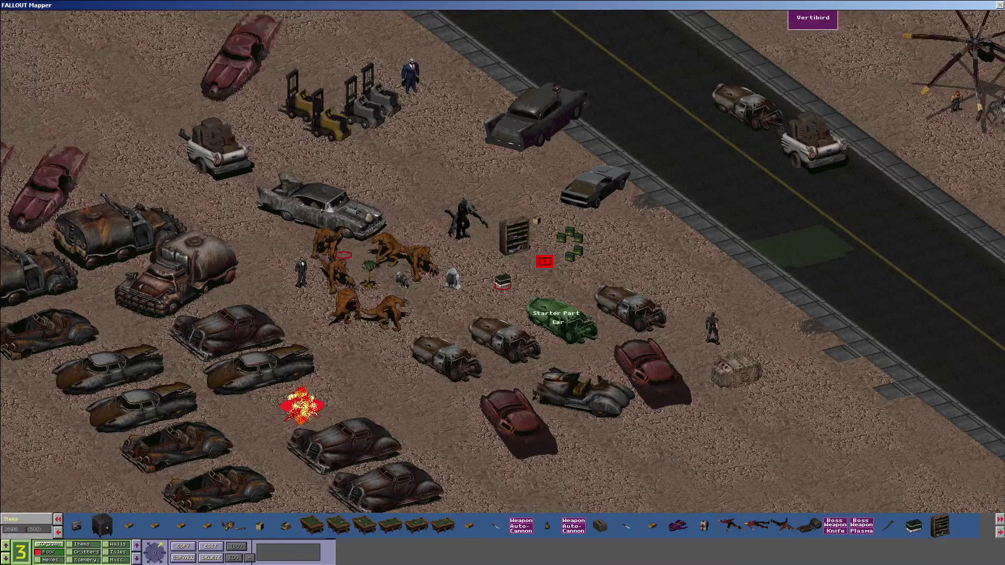
# - Play-test the map, walk to the footlocker, and dismiss the strlen(sfx_file_name) == 8 assertion
pyautogui.press('p')
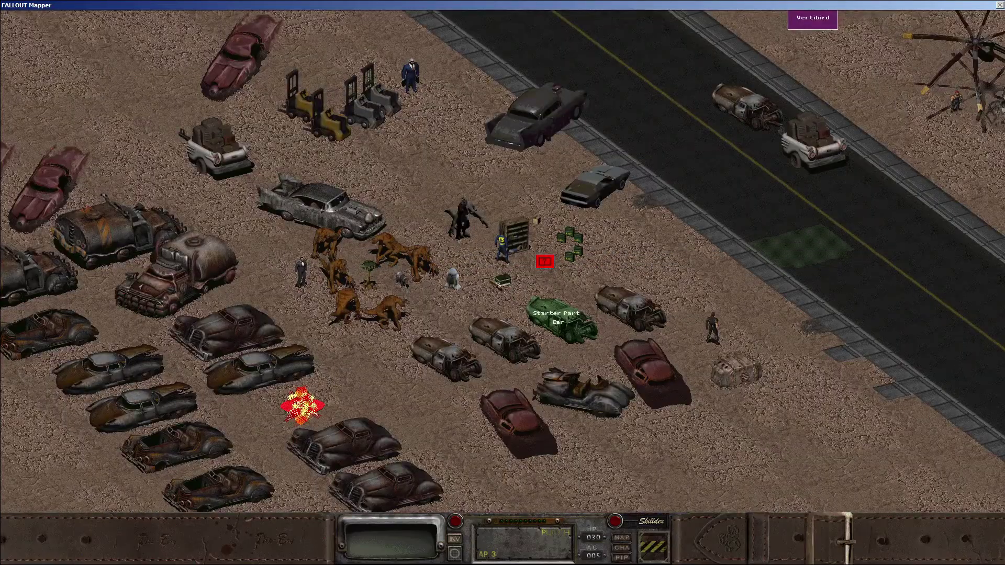
pyautogui.click(502, 281)
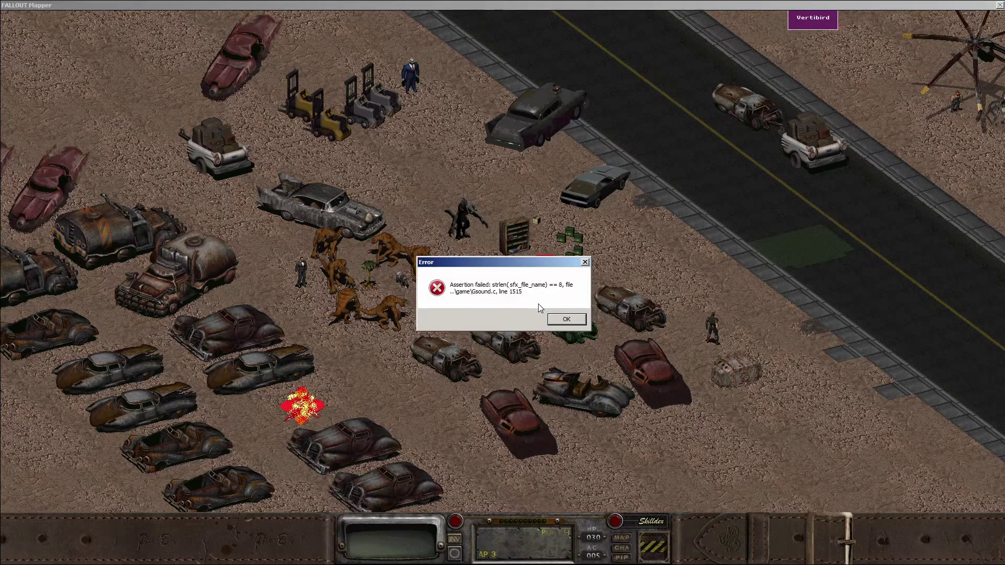
pyautogui.click(560, 322)
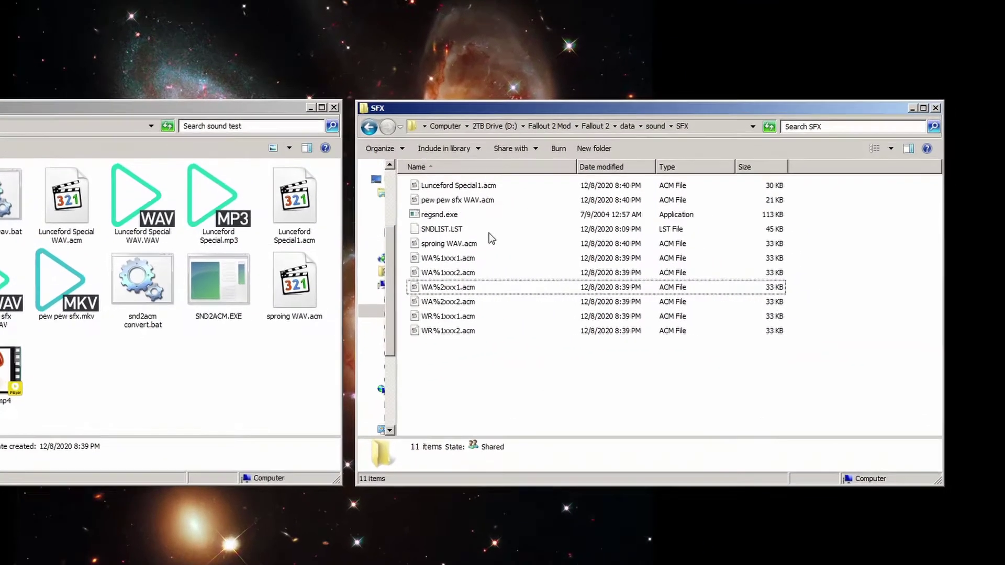
# - Select SNDLIST.LST and then all six WA and WR .acm sound files
pyautogui.click(625, 241)
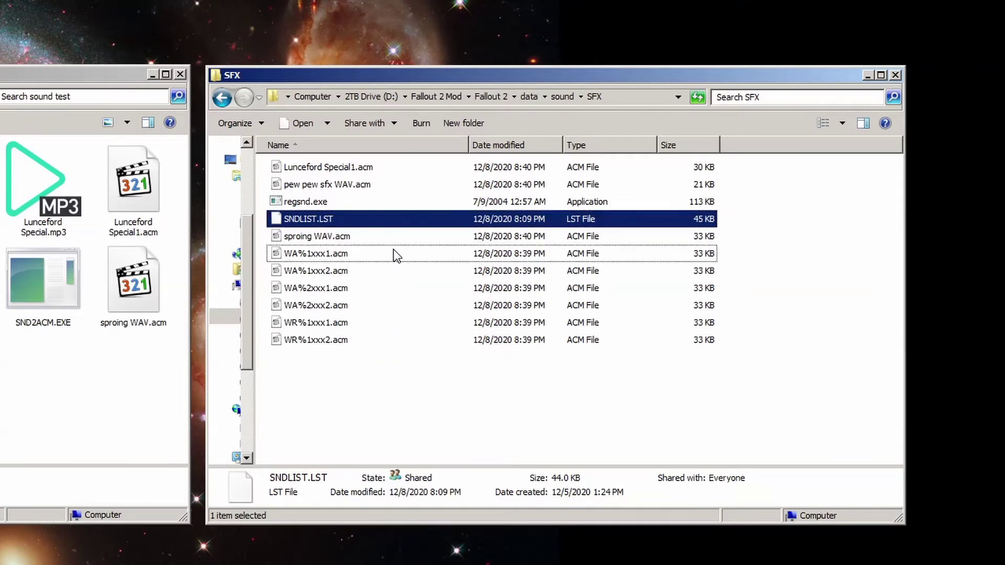
pyautogui.moveTo(396, 255); pyautogui.dragTo(347, 273)
pyautogui.moveTo(348, 314); pyautogui.dragTo(335, 294)
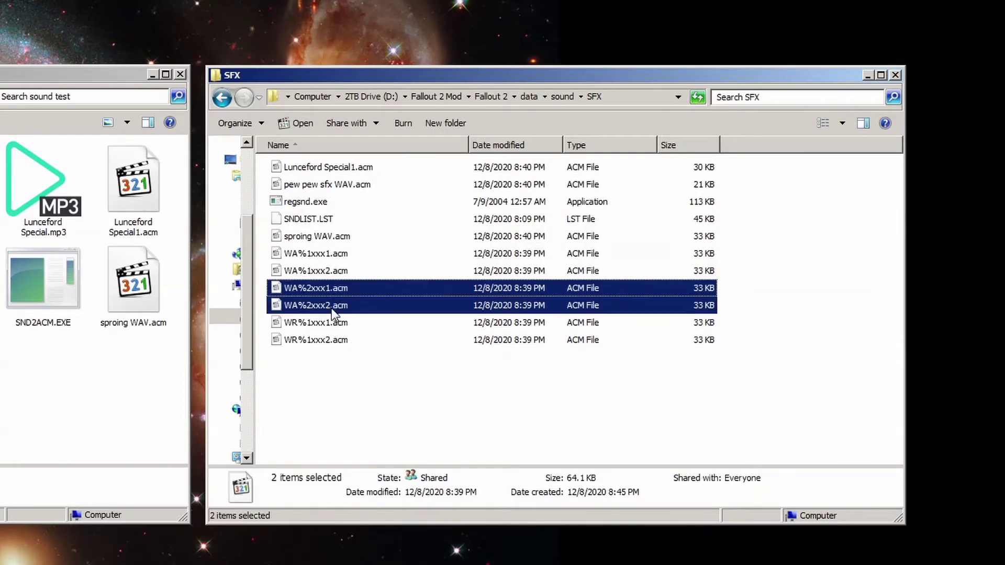
pyautogui.moveTo(369, 363); pyautogui.dragTo(340, 333)
pyautogui.moveTo(349, 388); pyautogui.dragTo(301, 262)
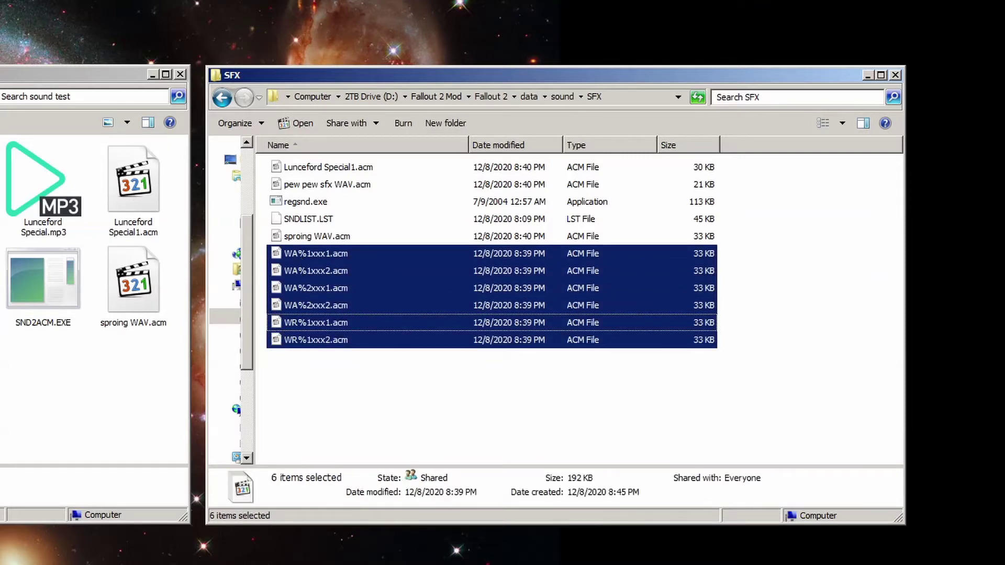
# - Inspect the names of WA%1xxx1.acm and WR%1xxx1.acm in rename mode, highlighting the % character
pyautogui.press('F2')
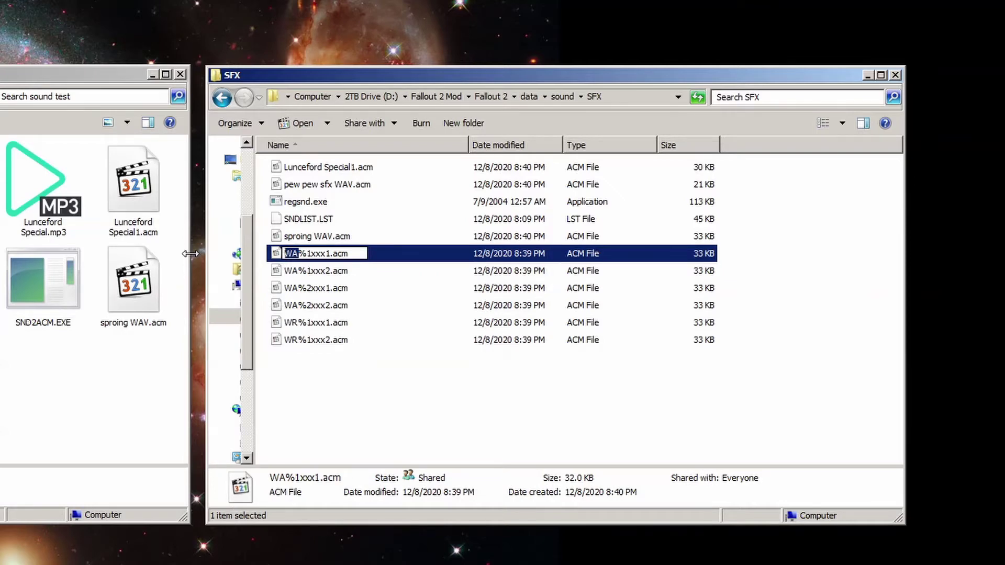
pyautogui.click(301, 322)
pyautogui.press('F2')
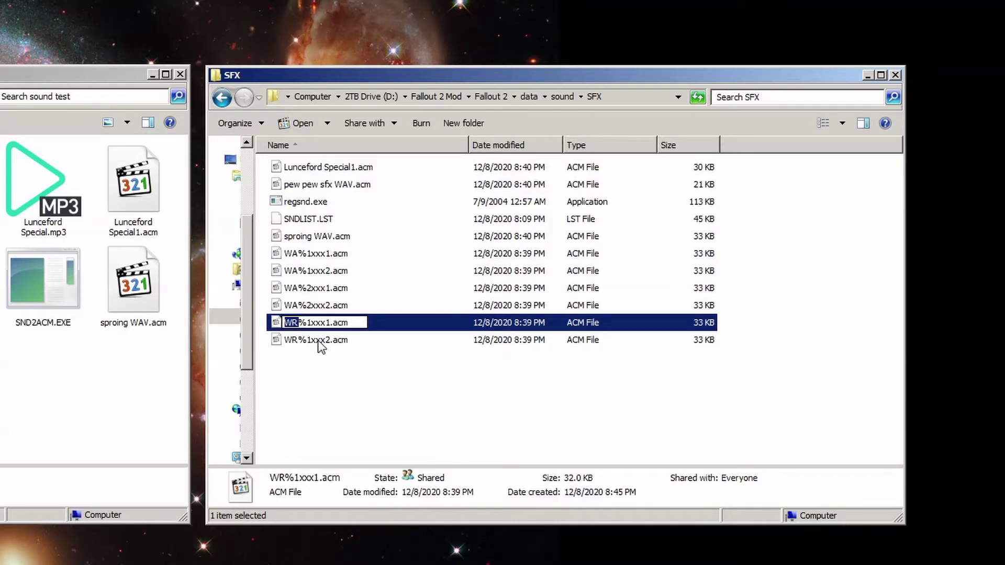
pyautogui.press('Right')
pyautogui.hotkey('shift', 'Right')
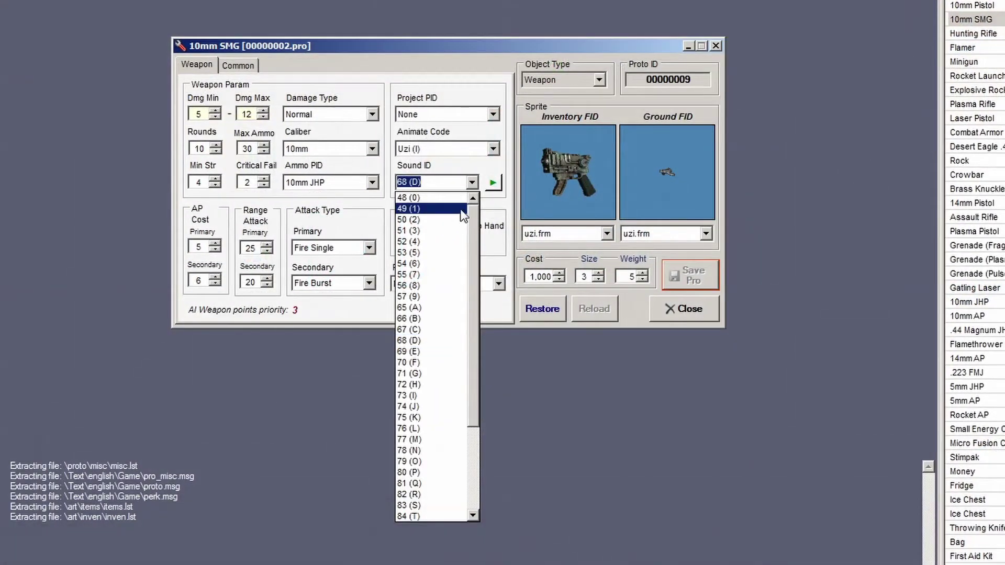
# - Scroll through the 10mm SMG's Sound ID list without changing it from 68 (D)
pyautogui.scroll(-1, 422, 335)
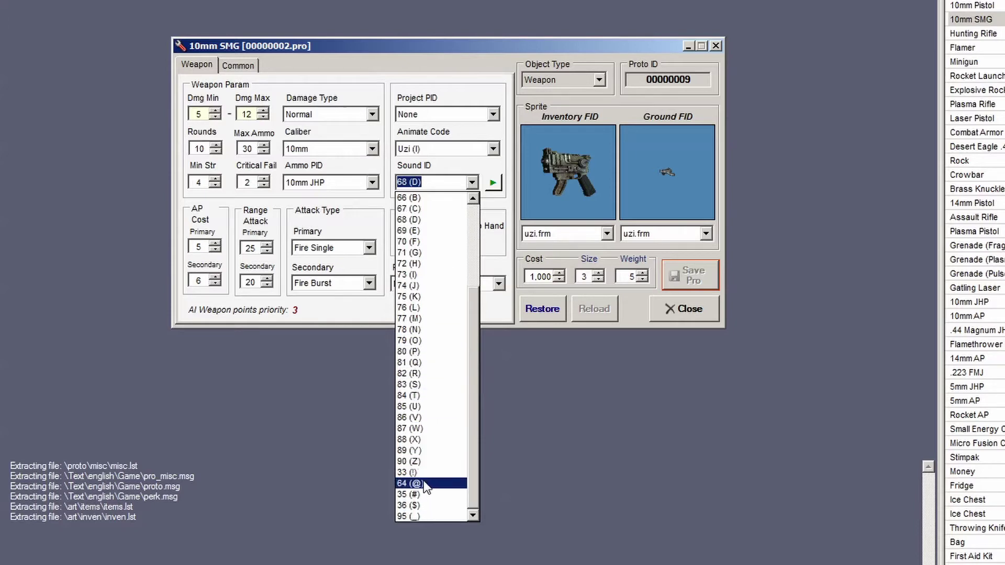
pyautogui.scroll(-3, 430, 479)
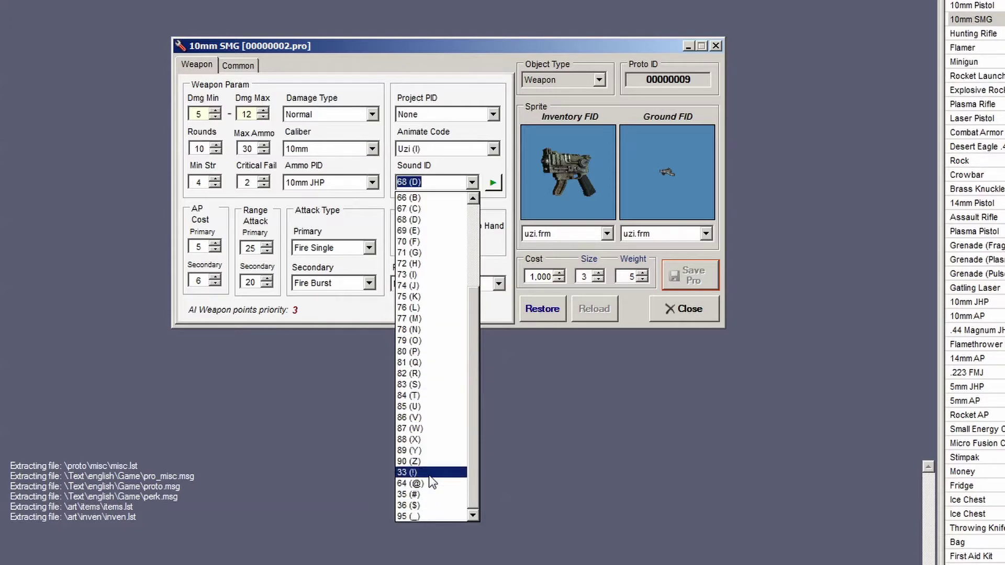
pyautogui.scroll(4, 462, 218)
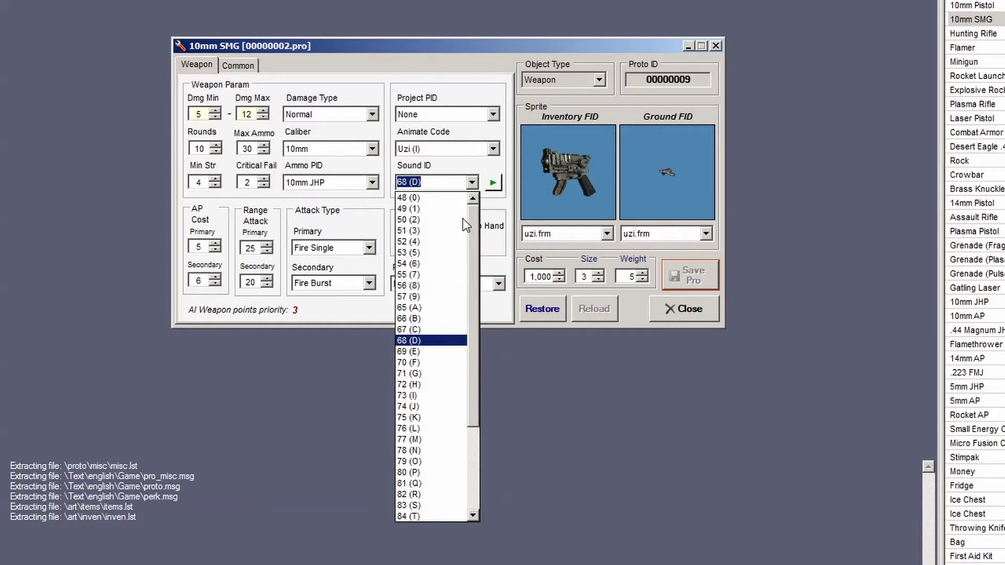
pyautogui.scroll(-1, 423, 335)
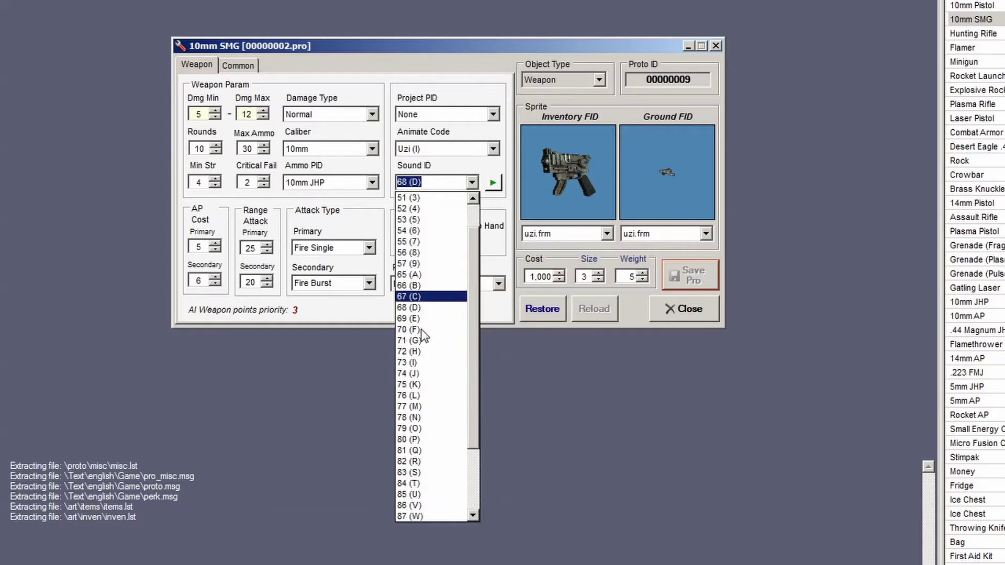
pyautogui.scroll(-5, 419, 434)
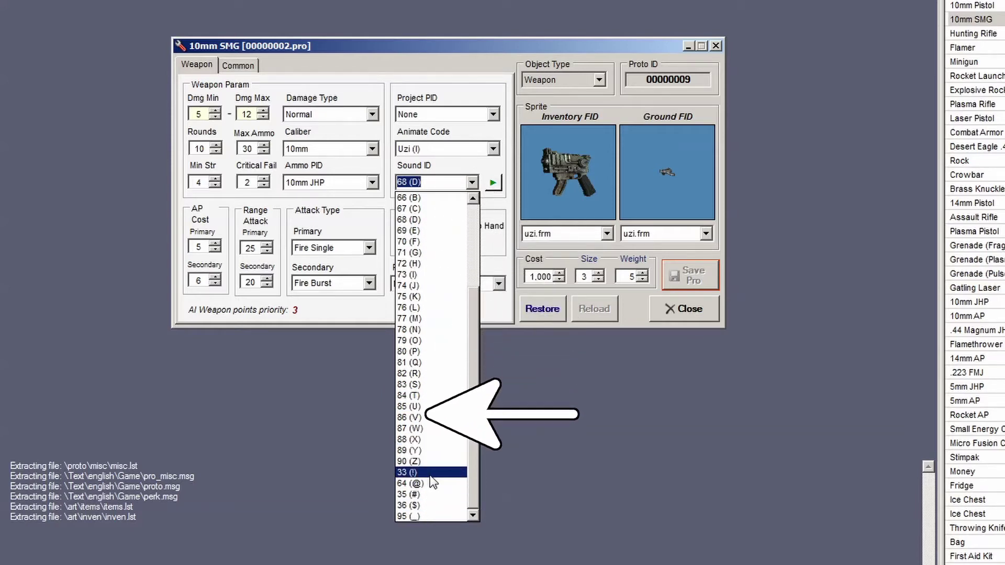
pyautogui.scroll(6, 462, 219)
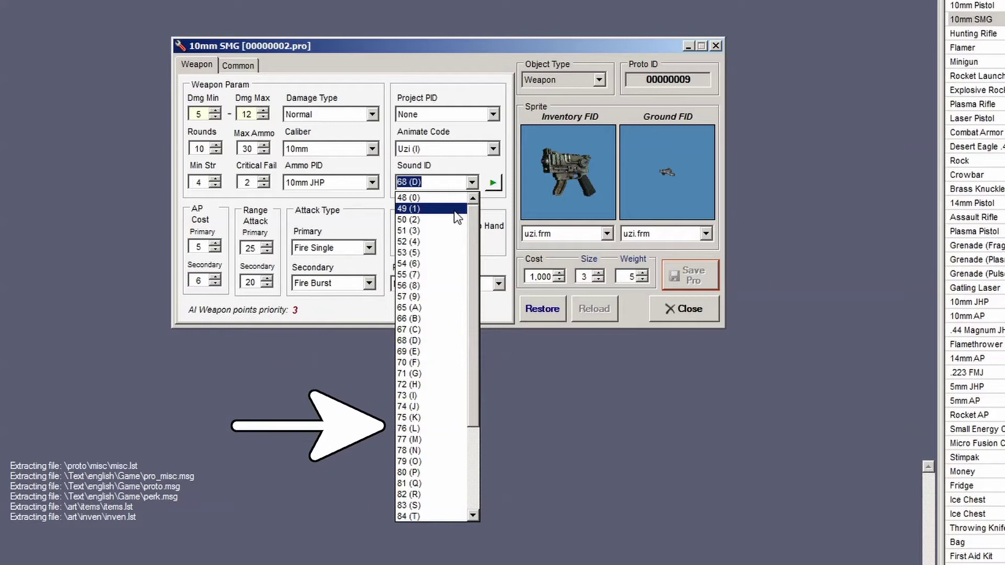
pyautogui.scroll(-4, 455, 214)
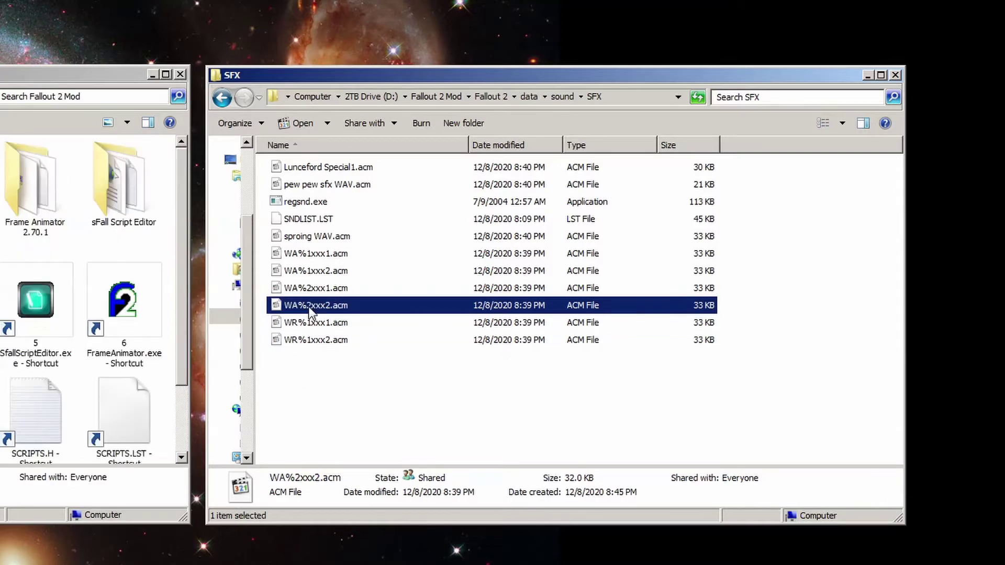
pyautogui.press('Home')
pyautogui.press('Right')
pyautogui.press('Right')
pyautogui.press('Right')
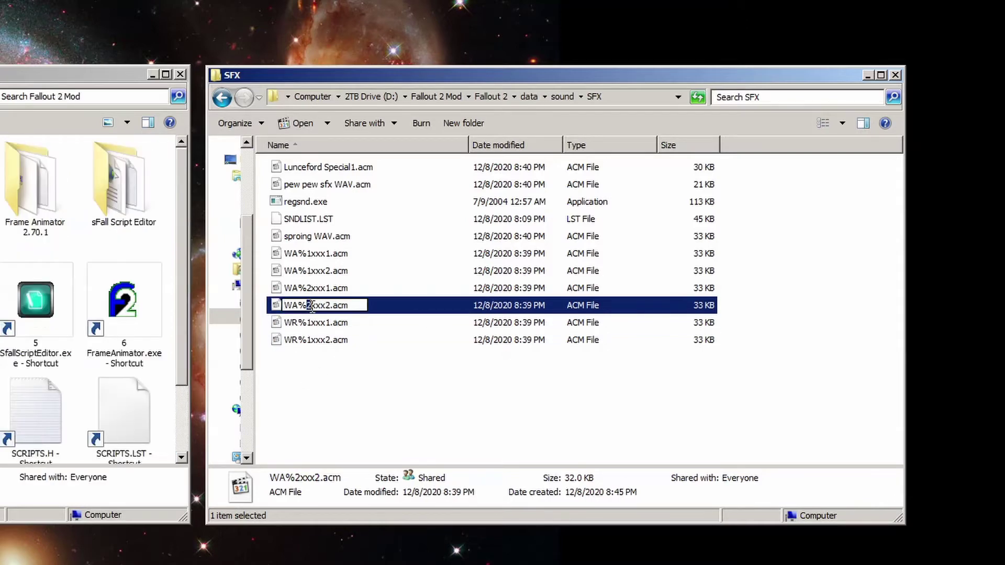
pyautogui.hotkey('shift', 'Right')
pyautogui.click(310, 272)
pyautogui.press('F2')
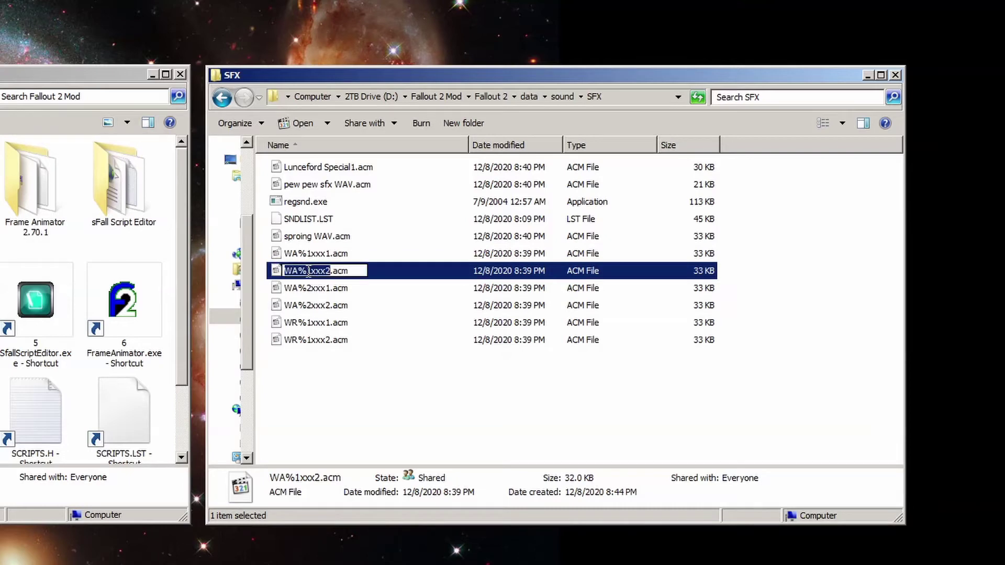
pyautogui.press('Home')
pyautogui.press('Right')
pyautogui.press('Right')
pyautogui.press('Right')
pyautogui.hotkey('shift', 'Right')
pyautogui.click(308, 288)
pyautogui.press('F2')
pyautogui.press('Home')
pyautogui.press('Right')
pyautogui.press('Right')
pyautogui.press('Right')
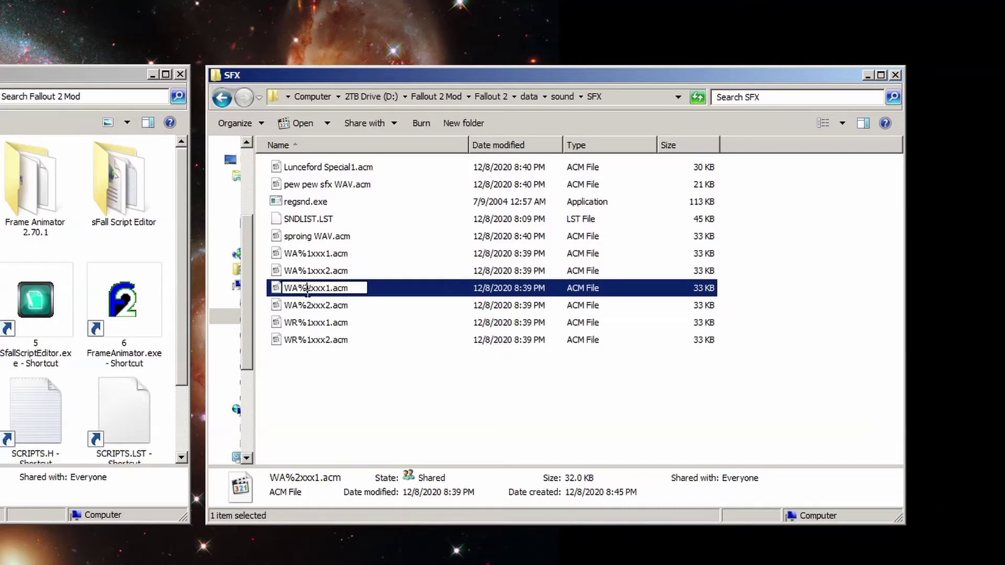
pyautogui.hotkey('shift', 'Right')
pyautogui.moveTo(312, 288); pyautogui.dragTo(325, 289)
pyautogui.click(327, 253)
pyautogui.click(327, 253)
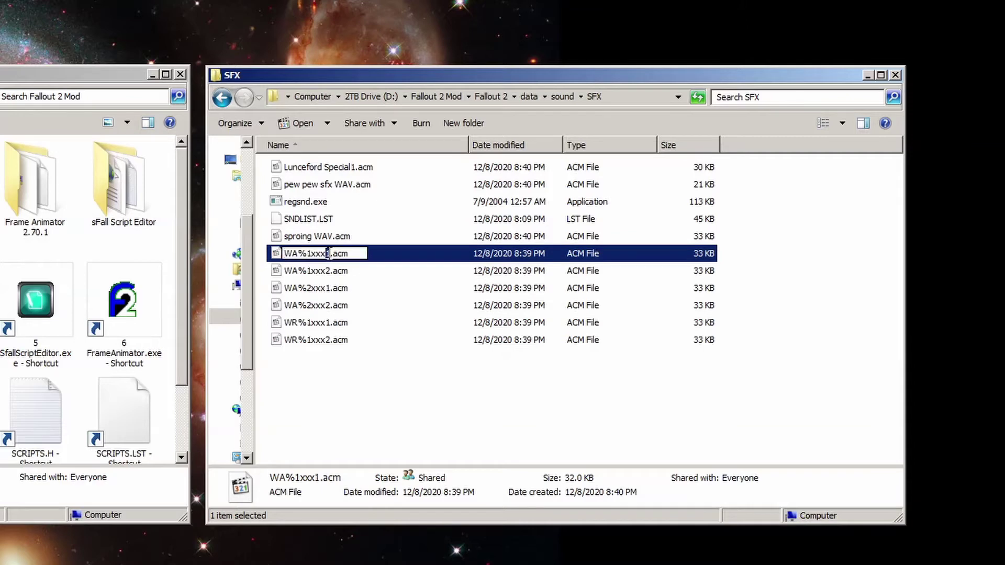
pyautogui.click(328, 271)
pyautogui.click(328, 270)
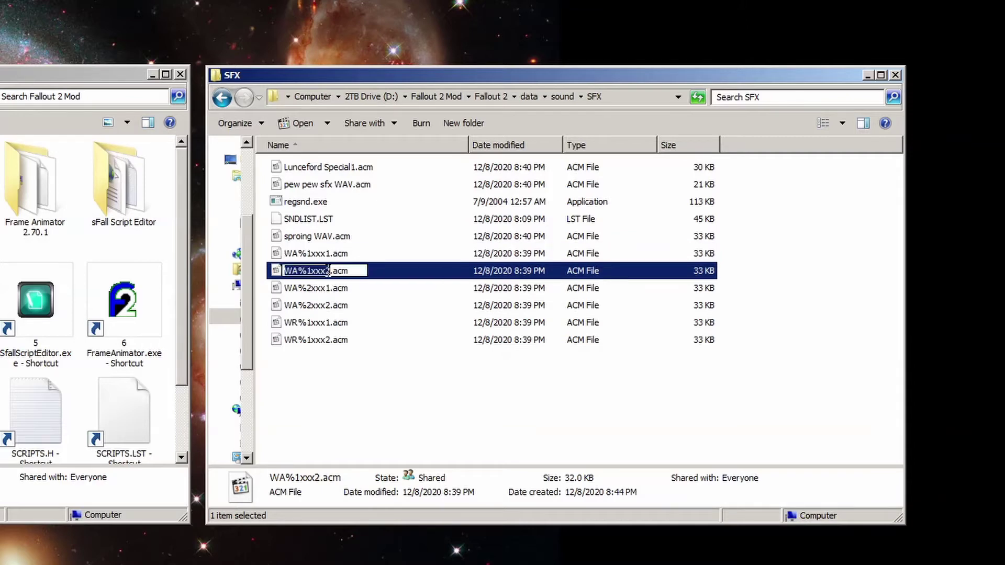
pyautogui.moveTo(325, 270); pyautogui.dragTo(331, 272)
pyautogui.click(328, 291)
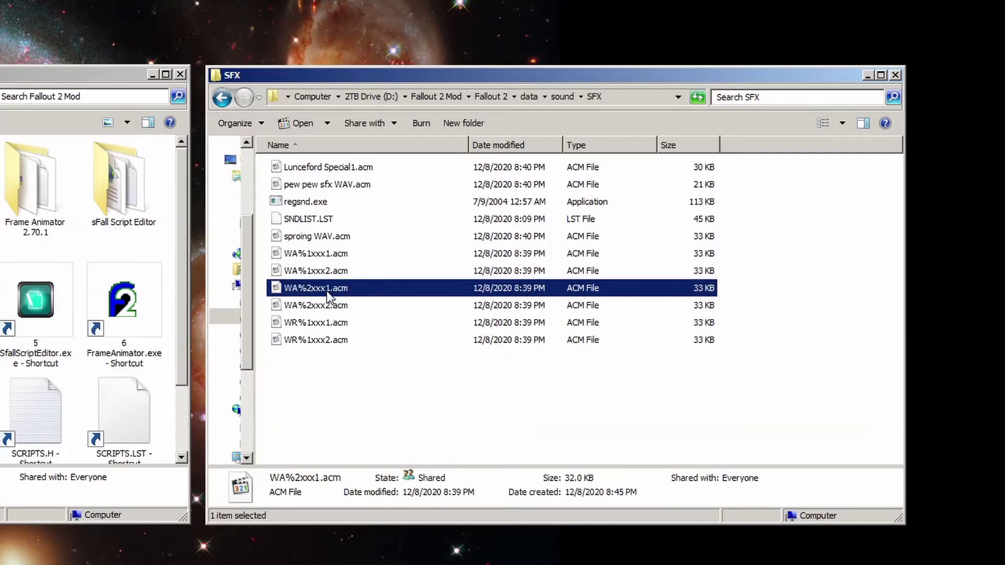
pyautogui.click(328, 293)
pyautogui.click(328, 305)
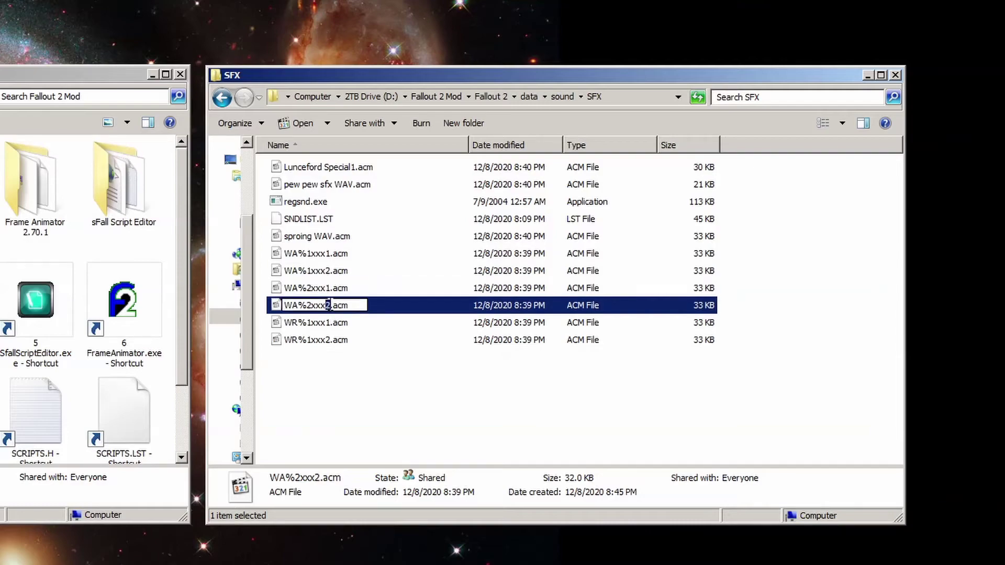
pyautogui.moveTo(386, 377); pyautogui.dragTo(313, 261)
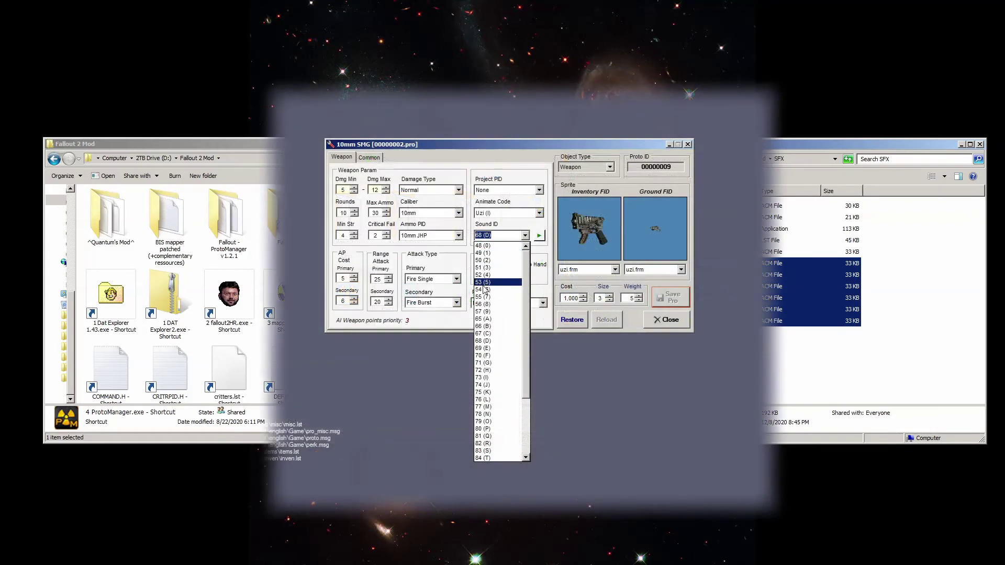
pyautogui.scroll(-6, 493, 366)
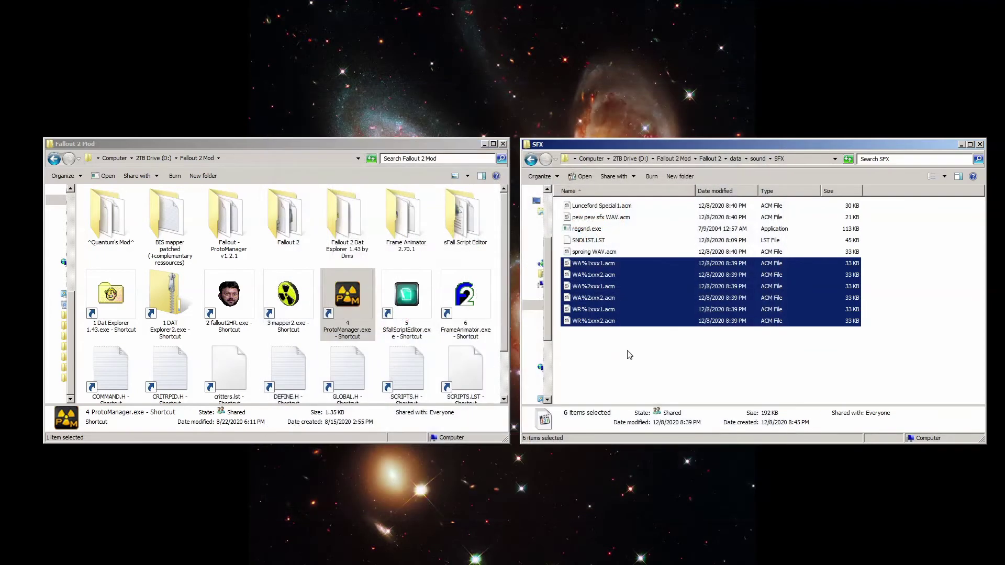
pyautogui.moveTo(636, 353); pyautogui.dragTo(587, 265)
pyautogui.click(587, 265)
pyautogui.click(587, 264)
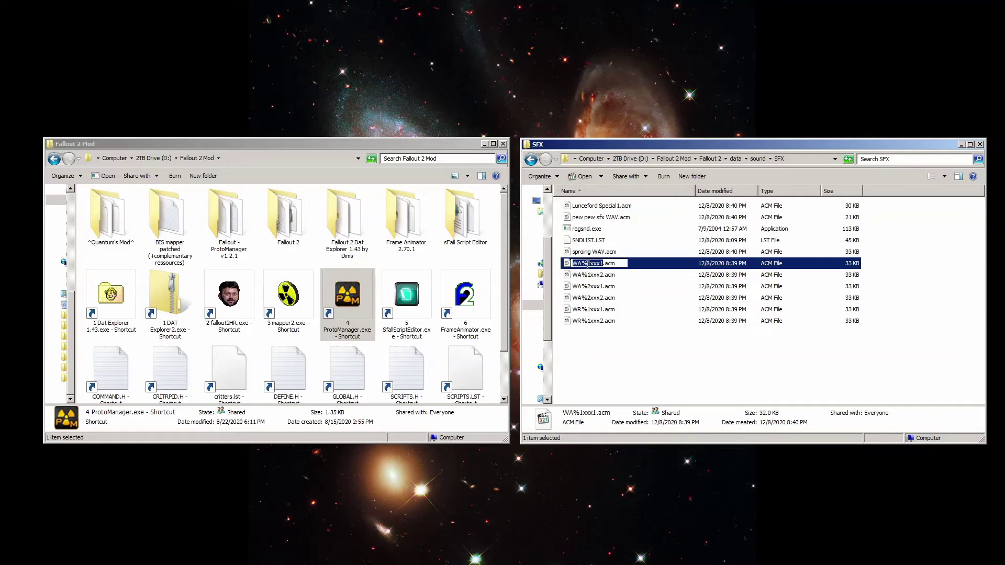
pyautogui.click(583, 263)
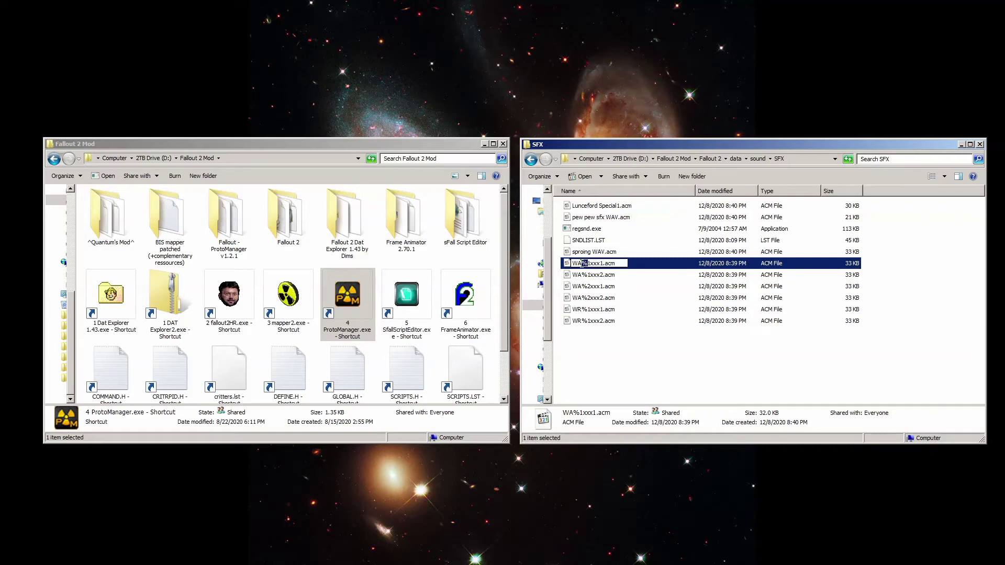
pyautogui.click(607, 328)
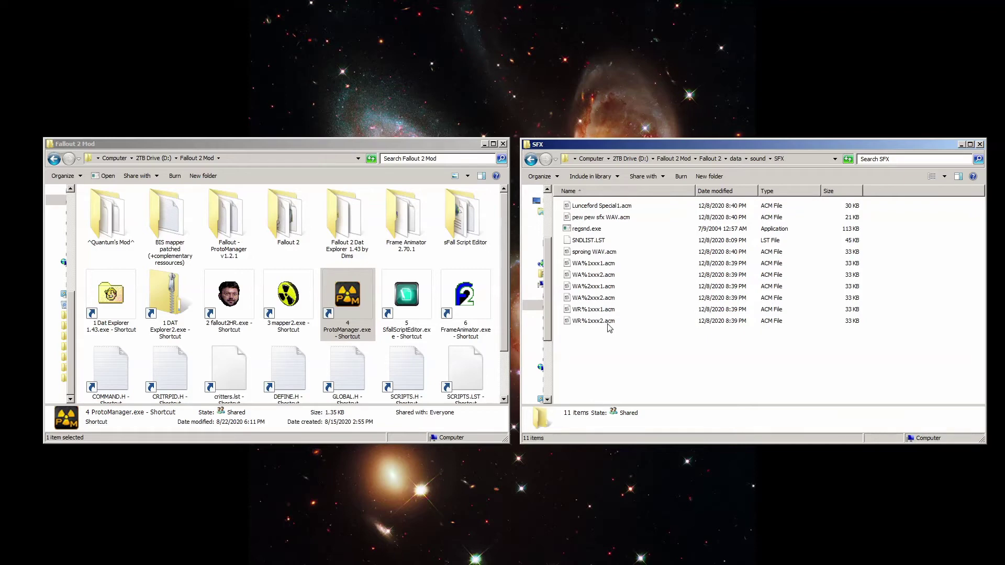
# - Check SNDLIST.LST in Notepad, then run regsnd.exe to regenerate the sound list
pyautogui.click(598, 244)
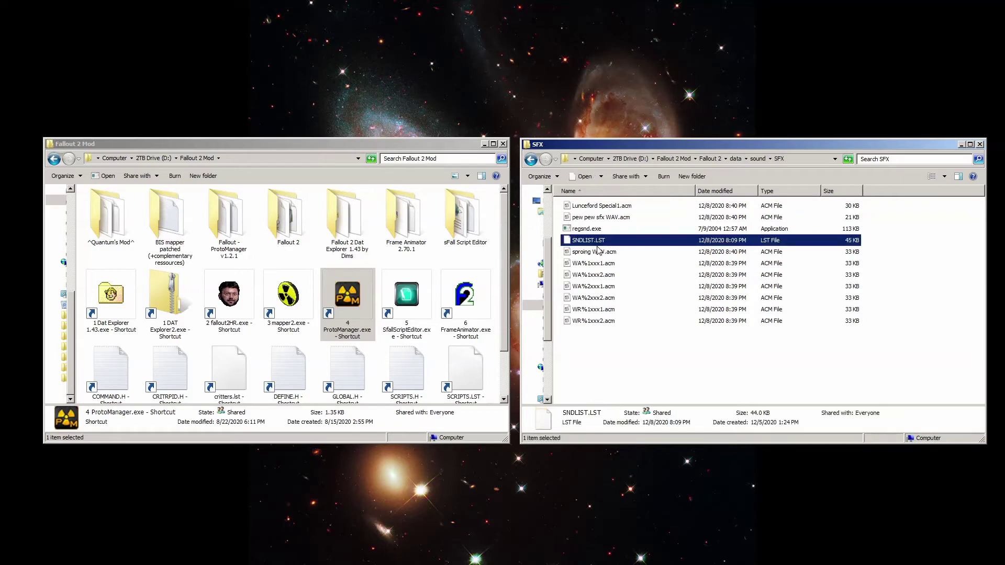
pyautogui.click(597, 230)
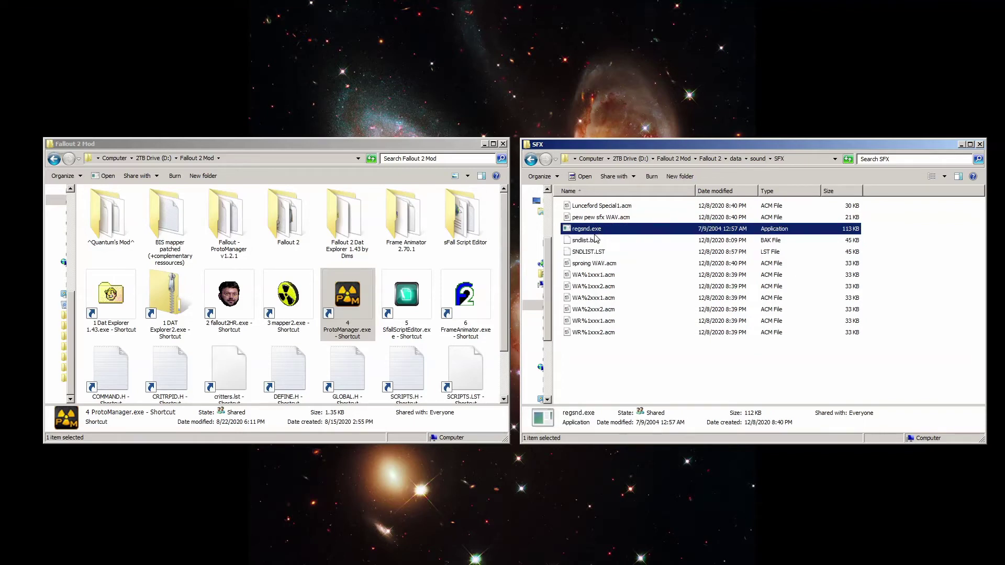
pyautogui.click(594, 253)
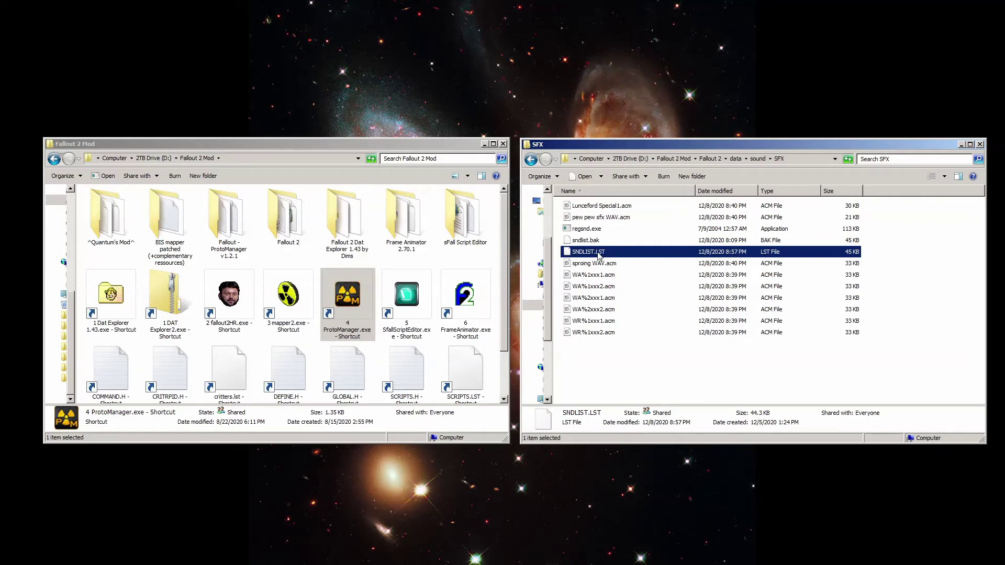
pyautogui.rightClick(599, 254)
pyautogui.click(603, 276)
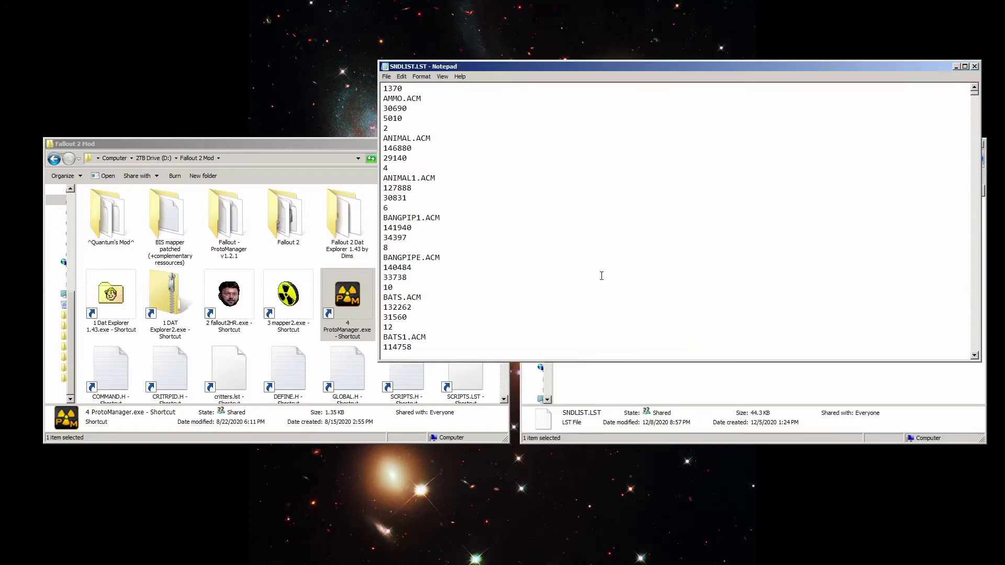
pyautogui.hotkey('ctrl', 'f')
pyautogui.write('sproing')
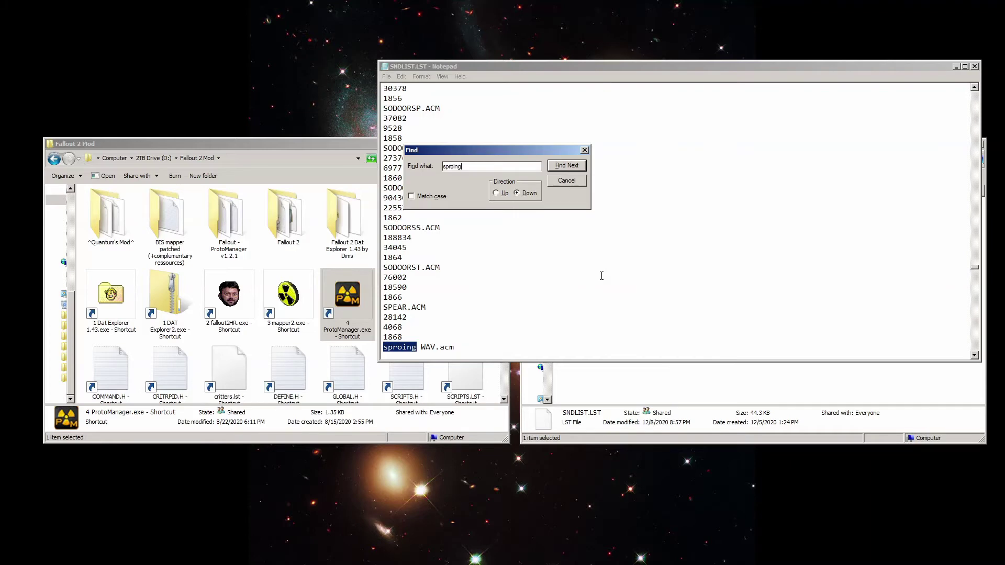
pyautogui.doubleClick(589, 229)
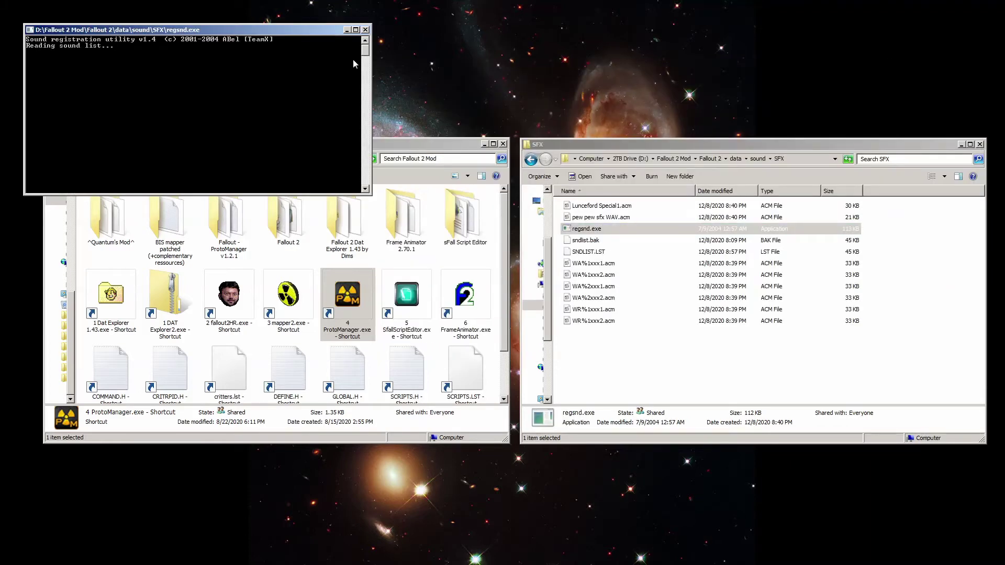
pyautogui.click(365, 30)
# - Remove the spaces to make pewpewsfxWAV.acm and LuncefordSpecial1.acm
pyautogui.click(586, 216)
pyautogui.click(596, 216)
pyautogui.click(596, 217)
pyautogui.press('BackSpace')
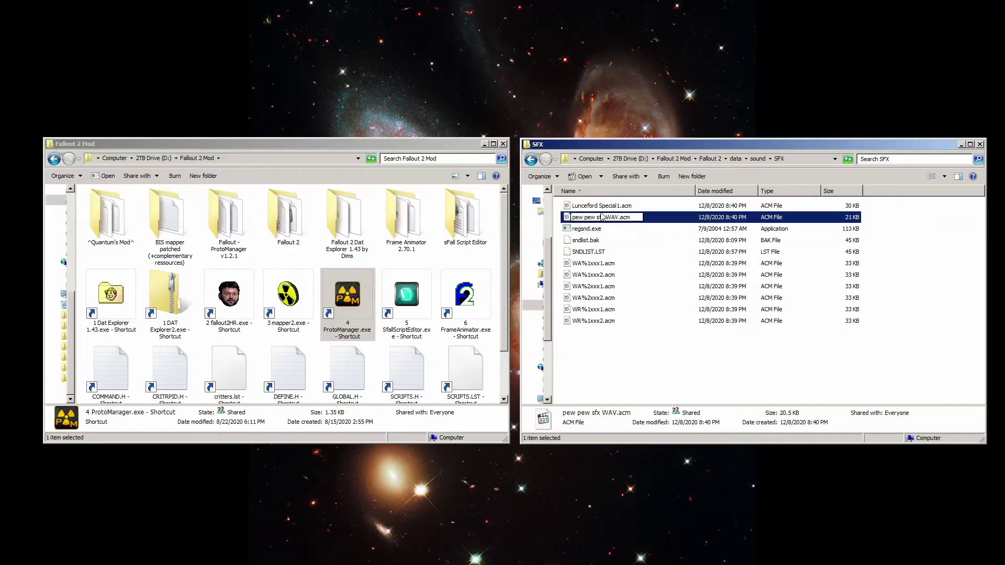
pyautogui.click(585, 216)
pyautogui.press('BackSpace')
pyautogui.click(603, 217)
pyautogui.press('BackSpace')
pyautogui.click(602, 206)
pyautogui.click(602, 206)
pyautogui.click(601, 207)
pyautogui.press('BackSpace')
pyautogui.click(594, 229)
# - Rename the sndlist.bak backup so its extension becomes .lst
pyautogui.click(594, 240)
pyautogui.click(594, 241)
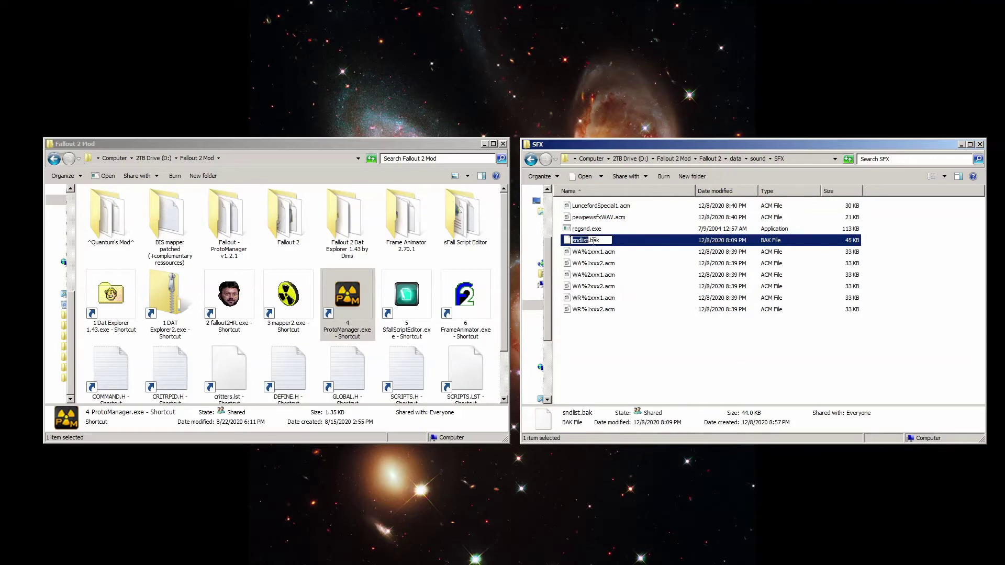
pyautogui.click(592, 240)
pyautogui.press('BackSpace')
pyautogui.write('lst')
pyautogui.press('Return')
pyautogui.press('Return')
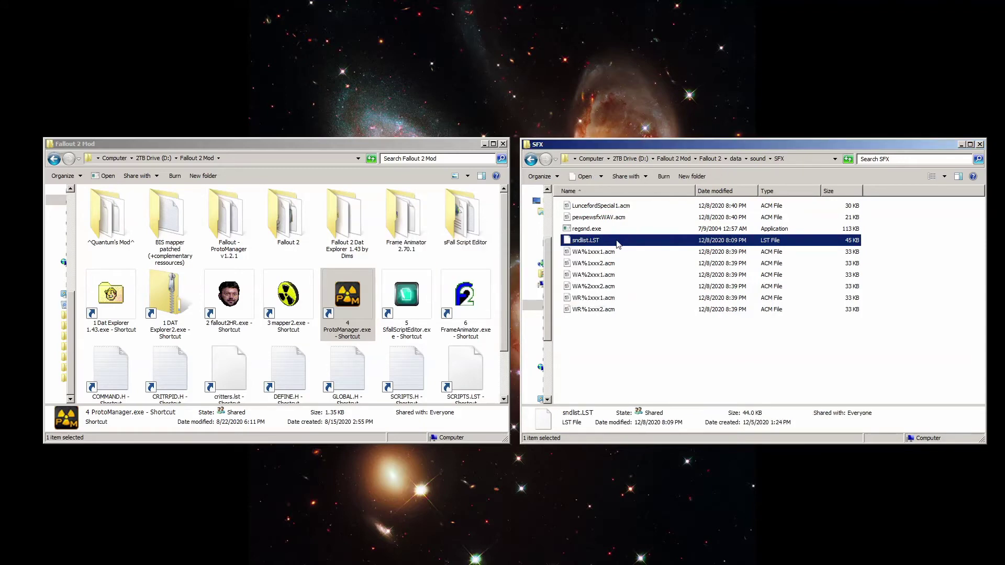
pyautogui.click(345, 300)
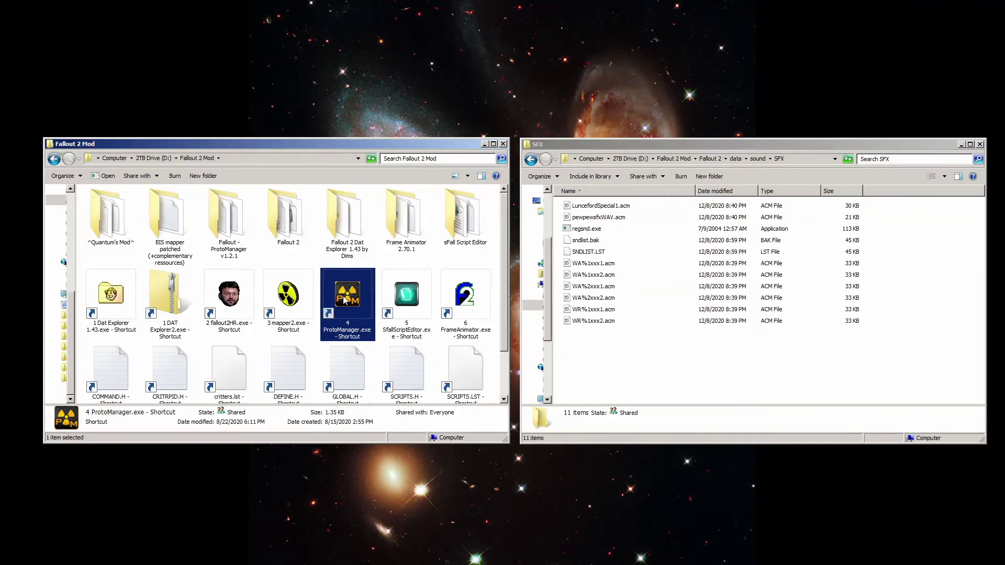
# - Launch Proto Manager and create a new Item > Weapon proto file
pyautogui.doubleClick(345, 300)
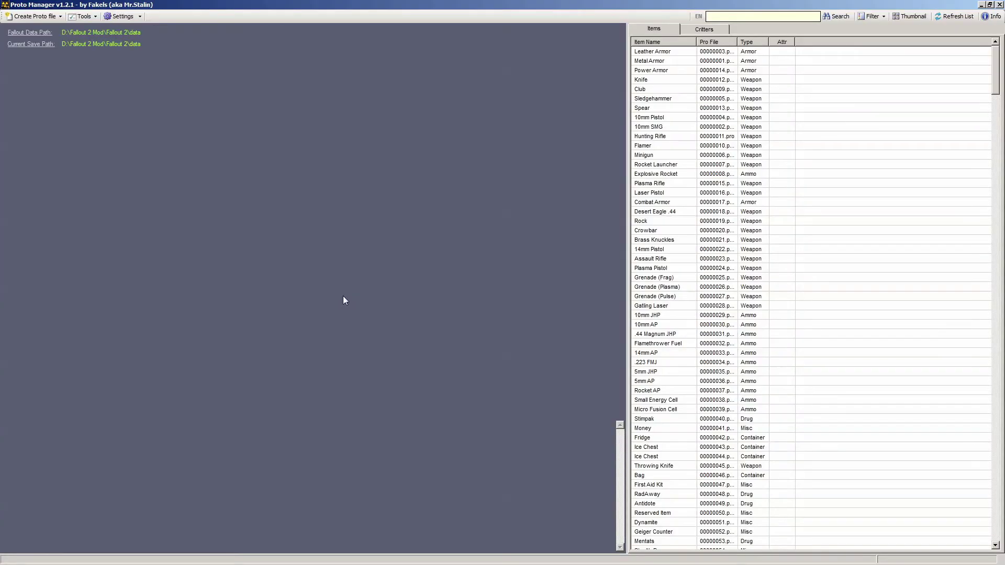
pyautogui.click(34, 16)
pyautogui.moveTo(41, 28)
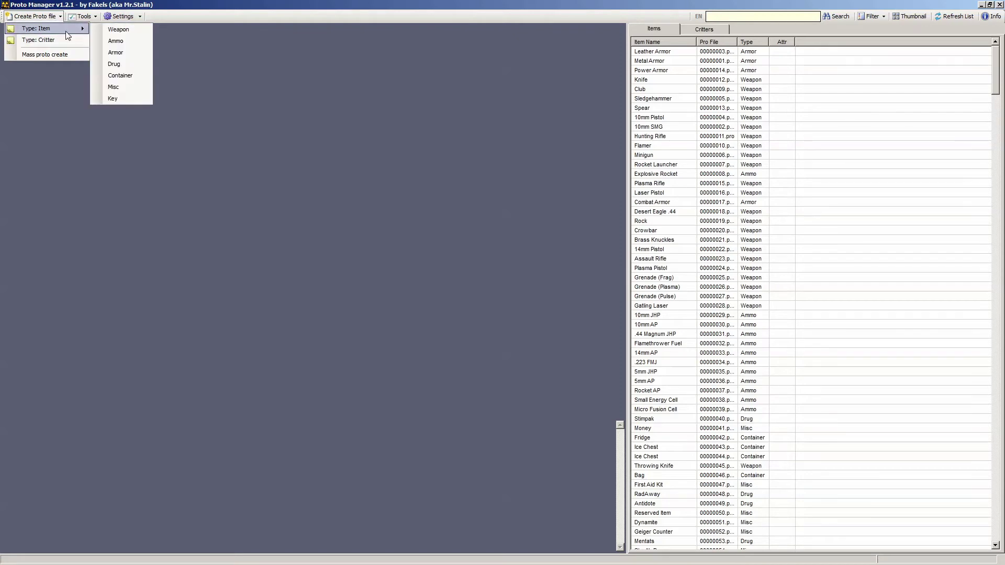
pyautogui.click(130, 41)
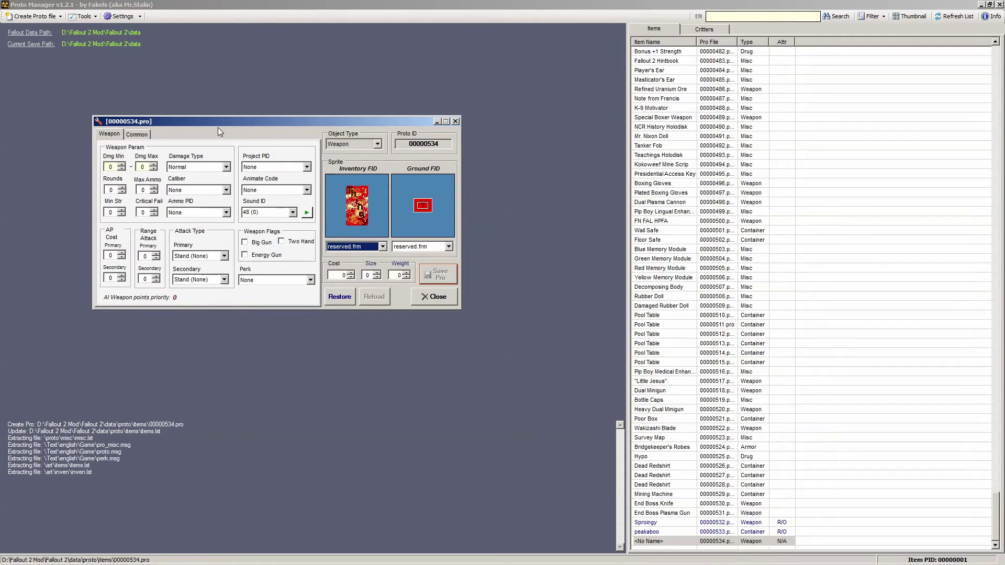
# - Preview Sound ID 56 (8), then set and preview Sound ID 67 (C)
pyautogui.click(292, 212)
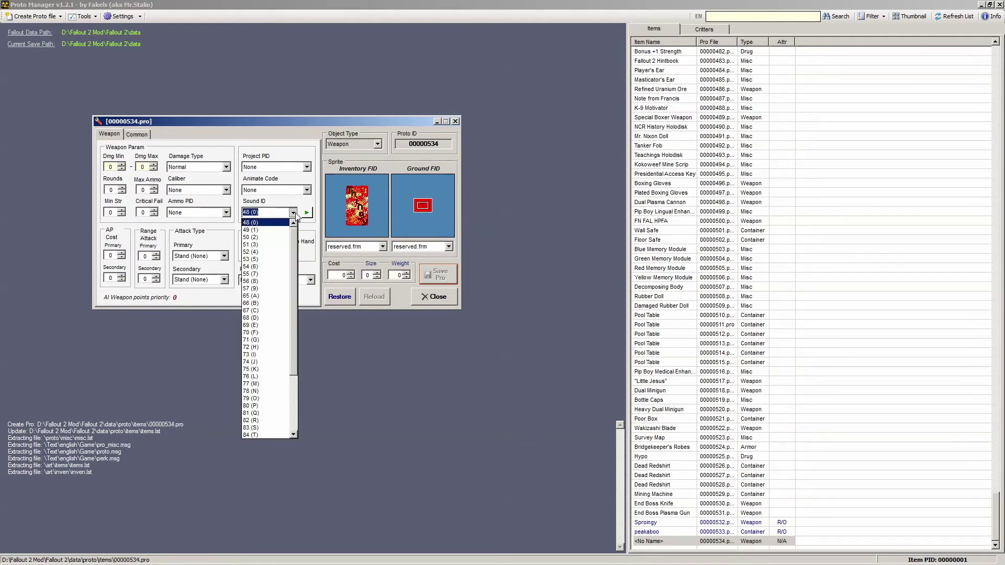
pyautogui.click(261, 282)
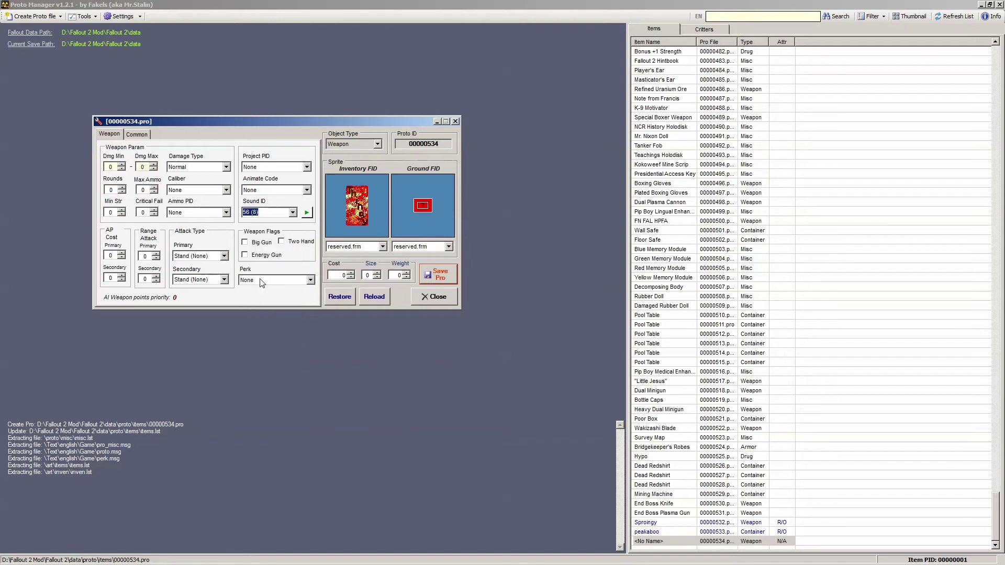
pyautogui.click(306, 213)
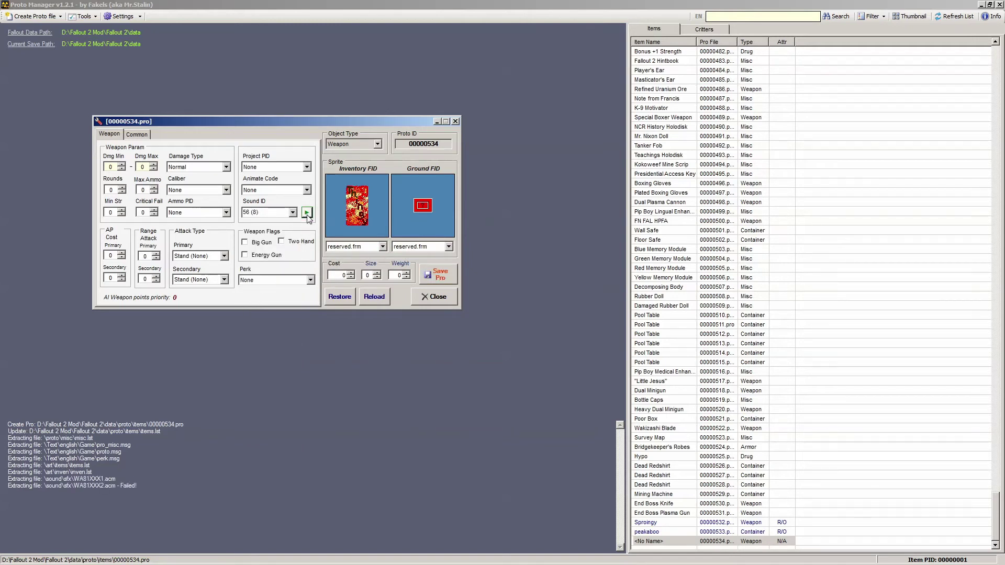
pyautogui.click(306, 214)
pyautogui.click(293, 213)
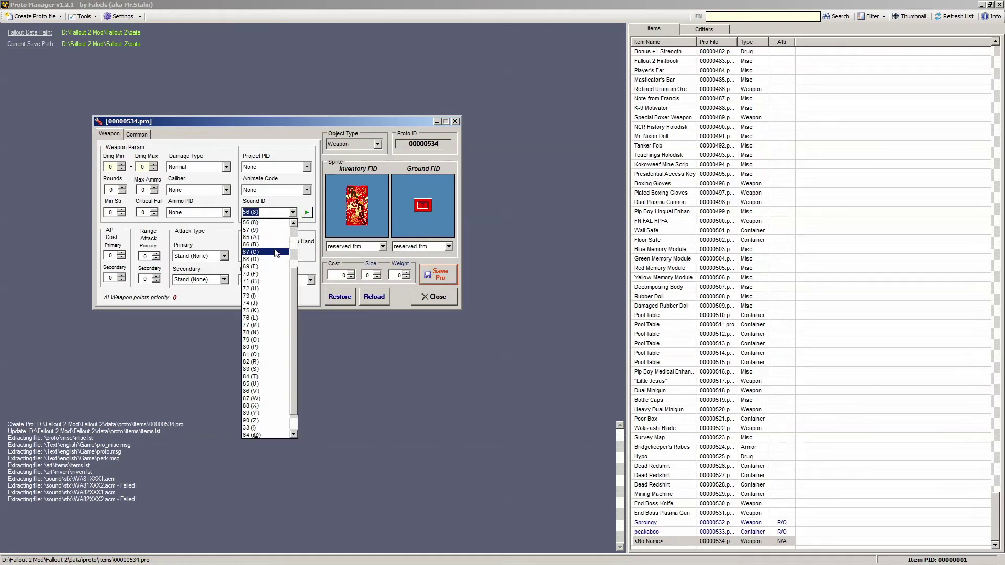
pyautogui.click(286, 253)
pyautogui.click(305, 214)
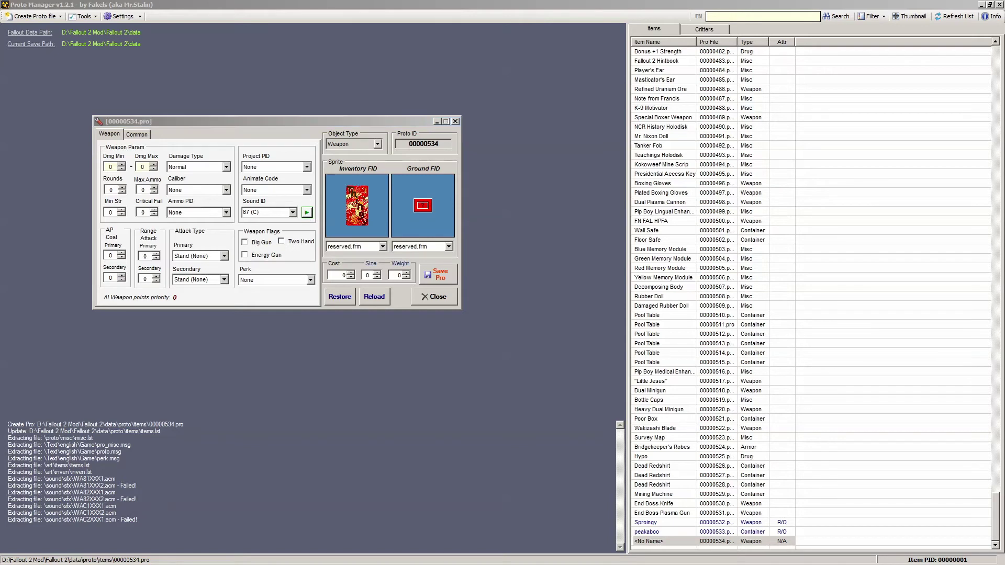
pyautogui.click(293, 212)
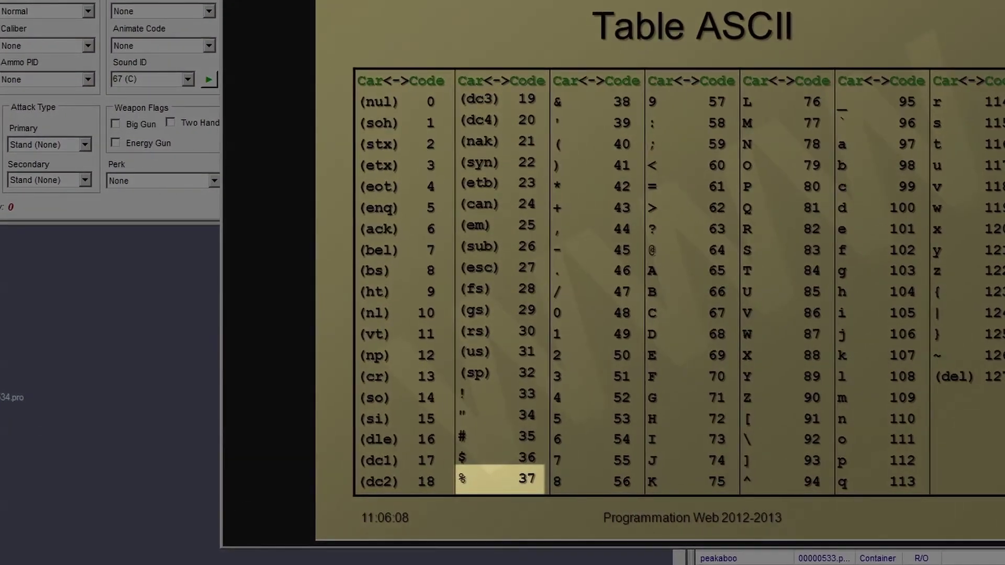
# - Set the sproingy weapon's Sound ID to 37, primary range 10, and inventory sprite uzi.frm
pyautogui.click(146, 79)
pyautogui.press('BackSpace')
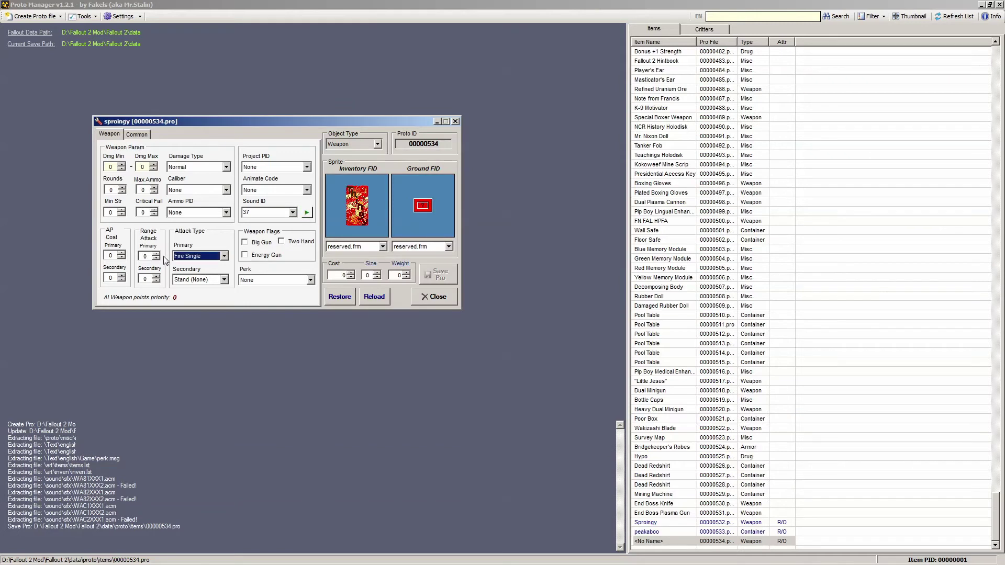
pyautogui.click(156, 254)
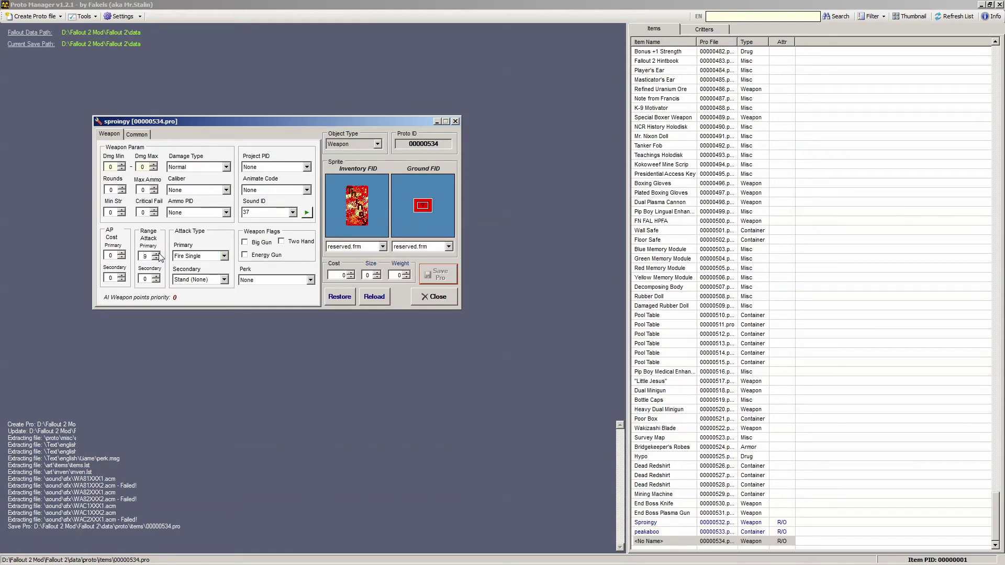
pyautogui.write('0')
pyautogui.click(383, 247)
pyautogui.click(335, 271)
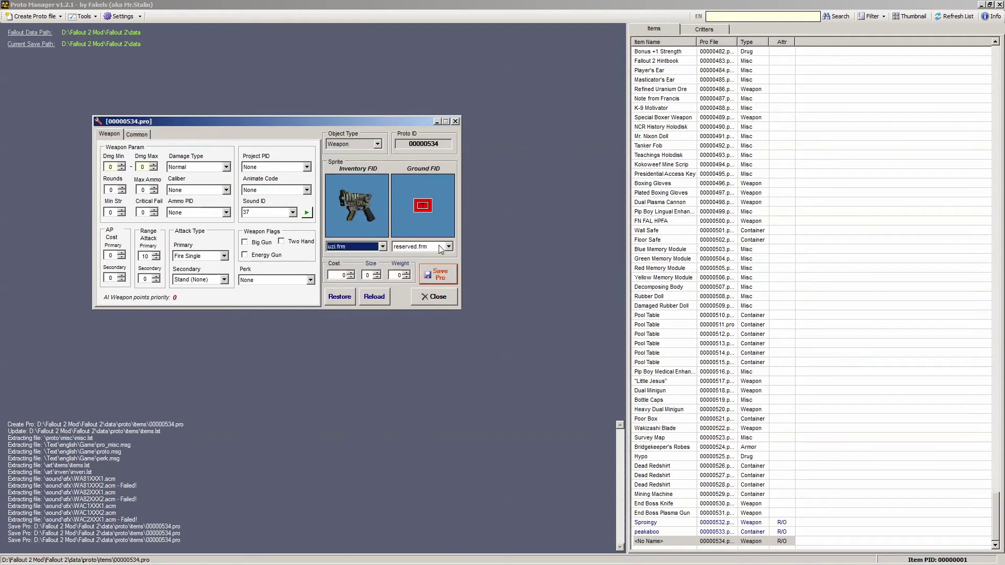
pyautogui.click(448, 247)
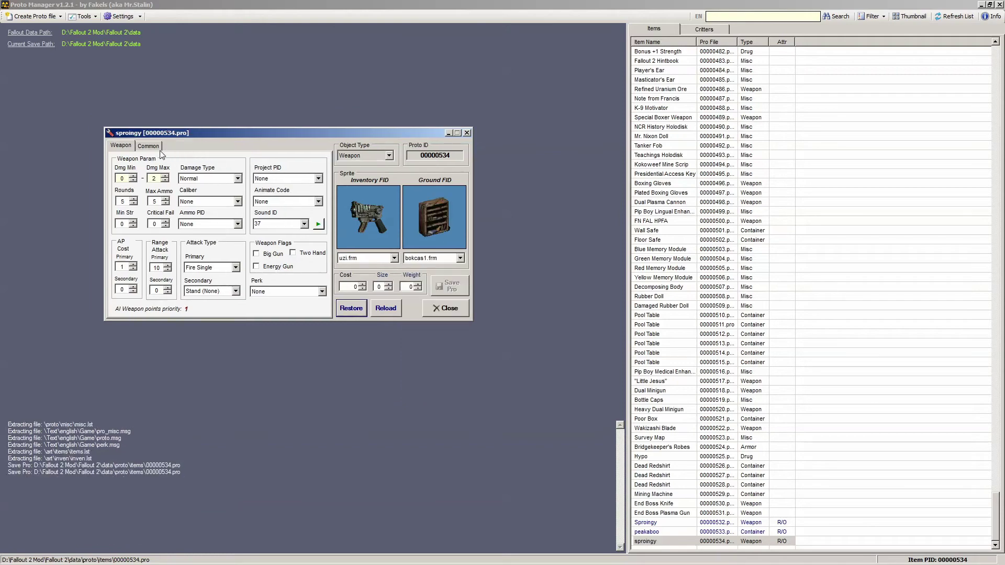
pyautogui.click(148, 146)
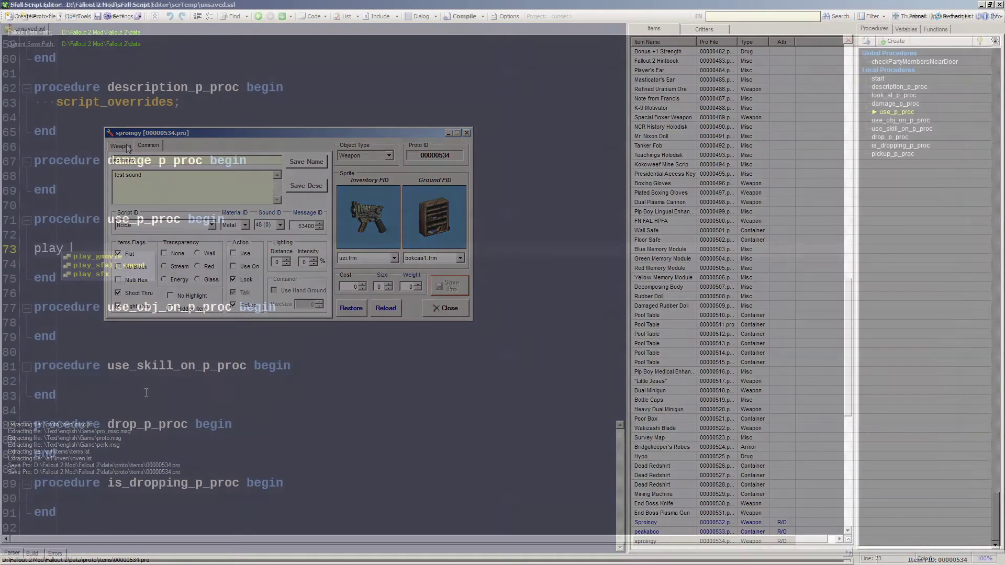
# - Add _sfx("LuncefordSpecial1"); to boxtest and save its entry in the scripts list
pyautogui.write('_sfx(')
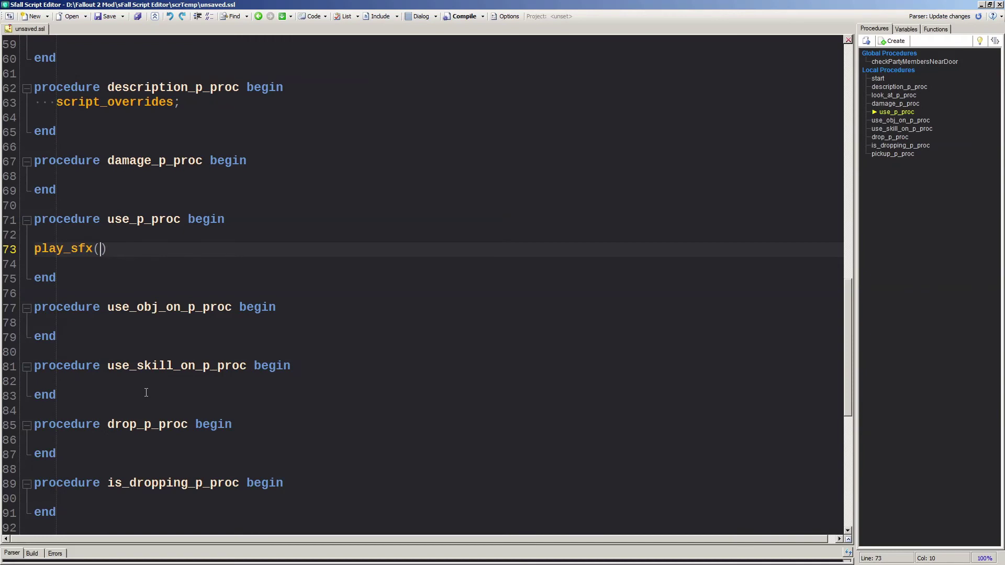
pyautogui.write('"LuncefordSpeci')
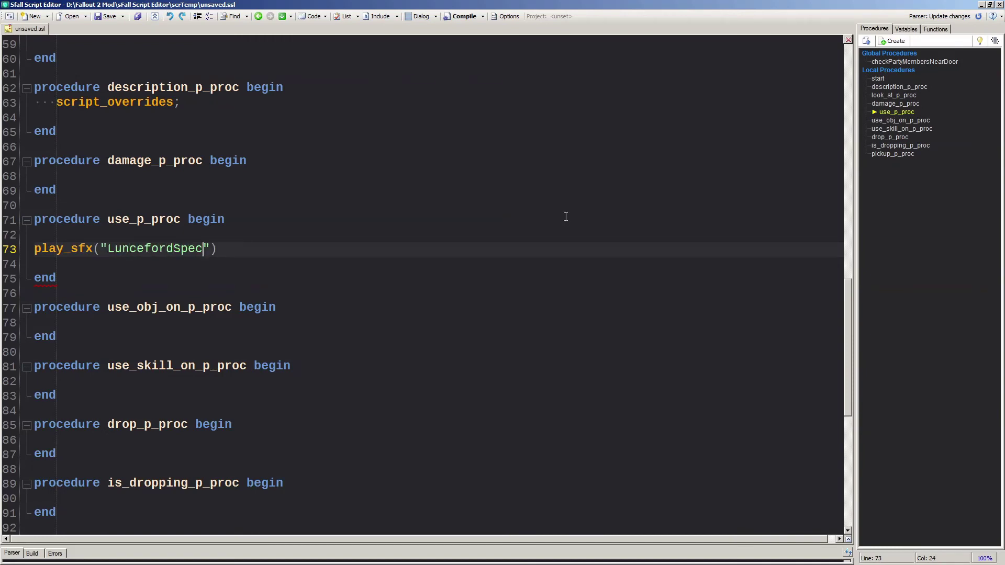
pyautogui.write('al1")')
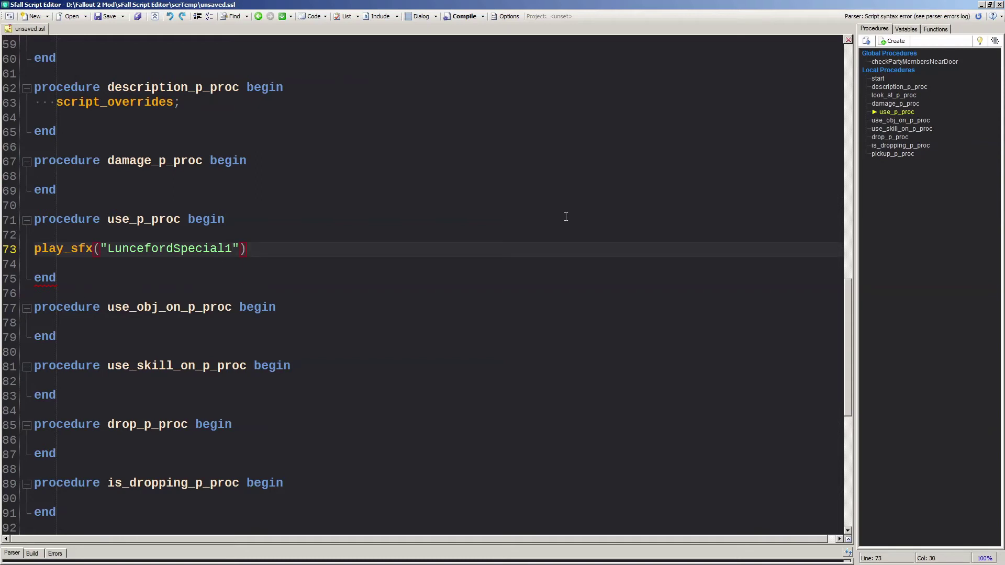
pyautogui.write(';')
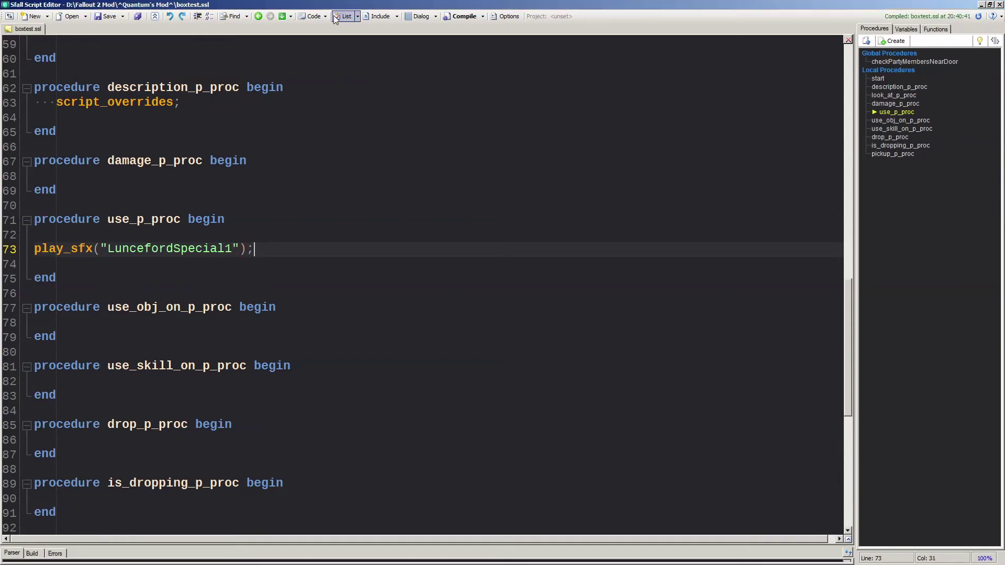
pyautogui.click(347, 16)
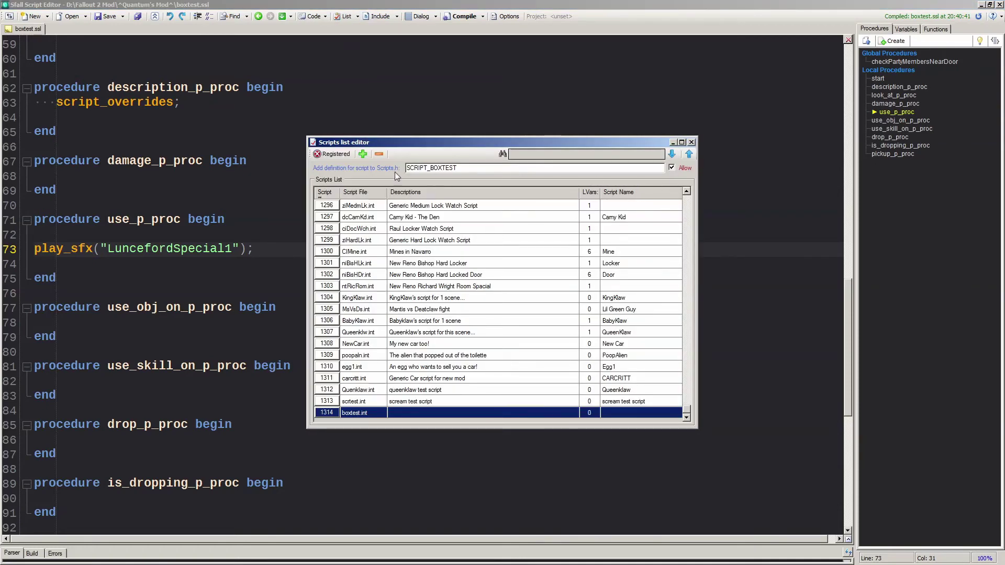
pyautogui.click(331, 154)
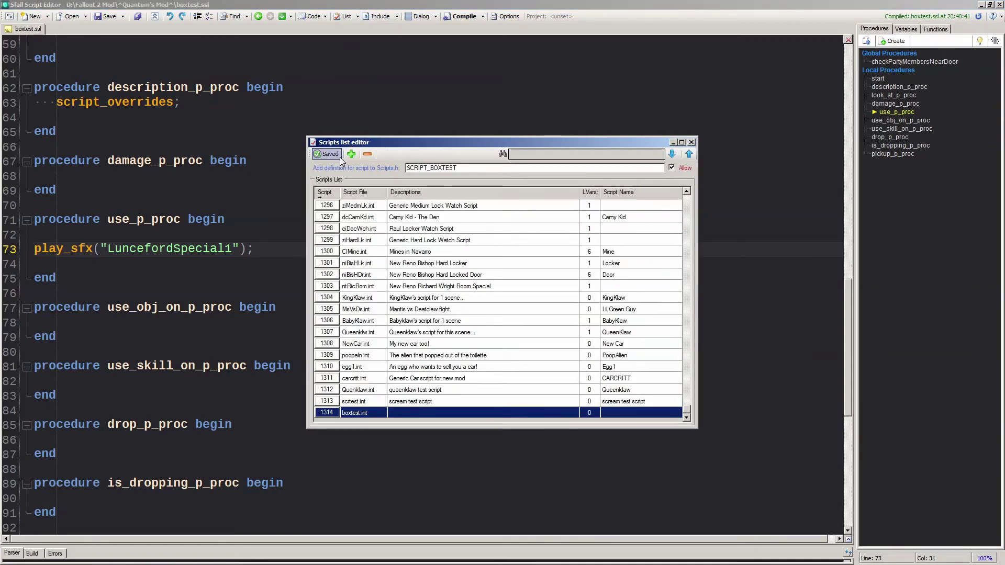
pyautogui.click(692, 143)
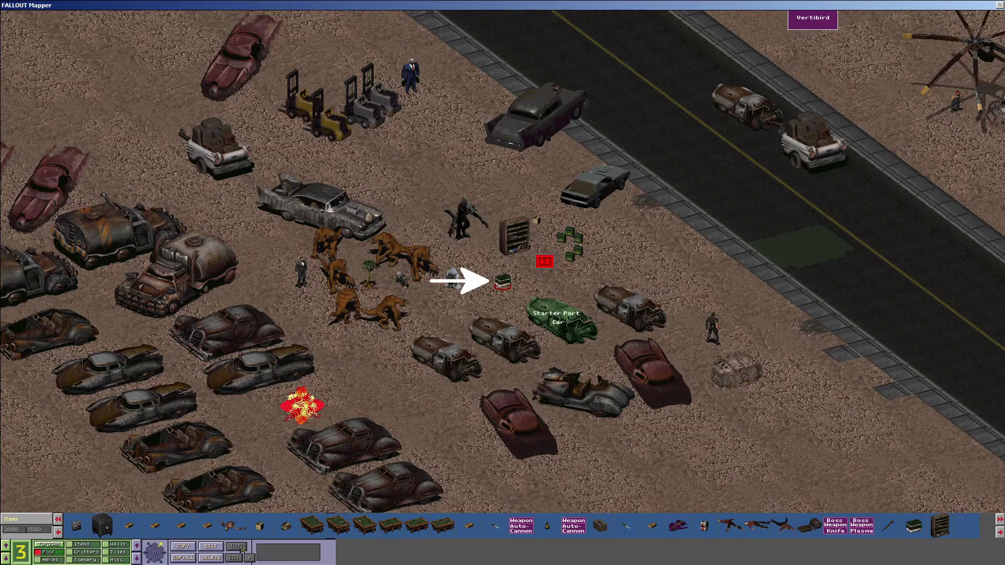
# - Attach the boxtest script to the peakaboo bookshelf
pyautogui.click(211, 547)
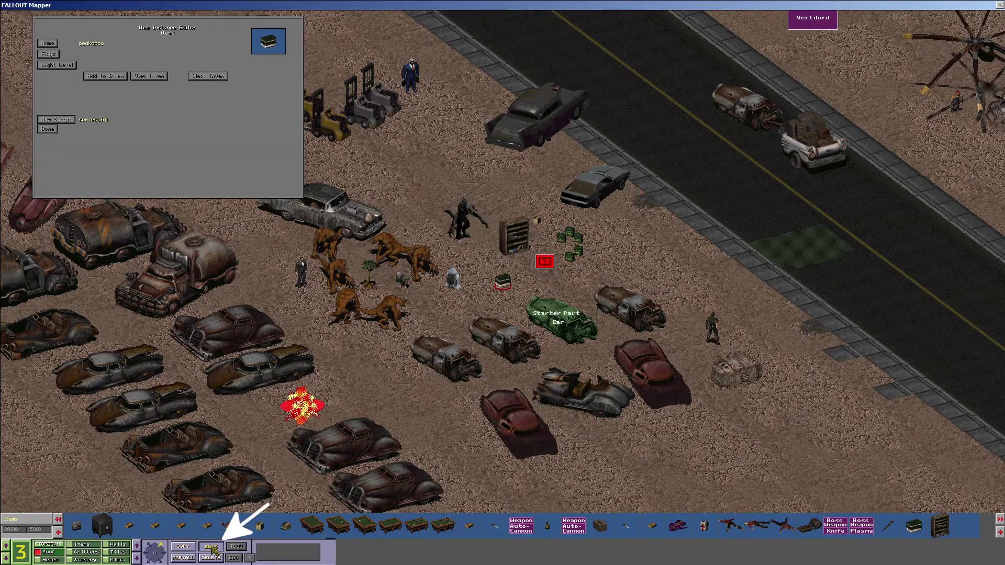
pyautogui.click(70, 120)
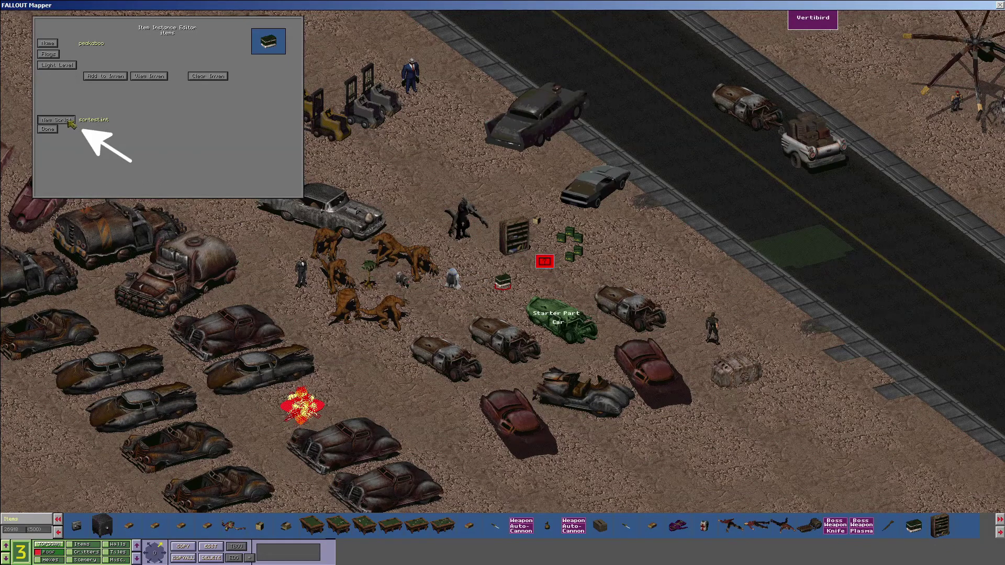
pyautogui.scroll(-3, 99, 105)
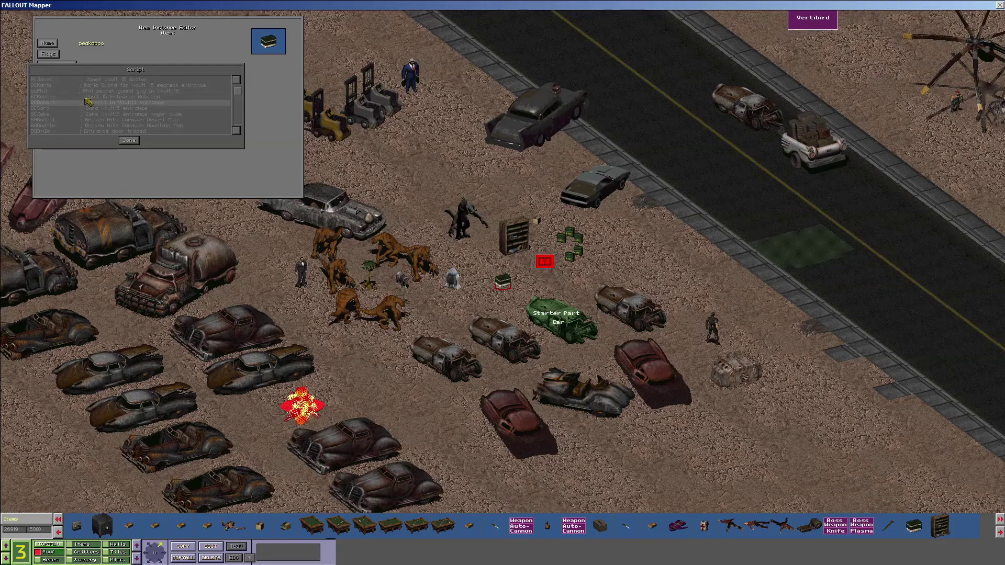
pyautogui.scroll(-3, 83, 97)
pyautogui.click(79, 90)
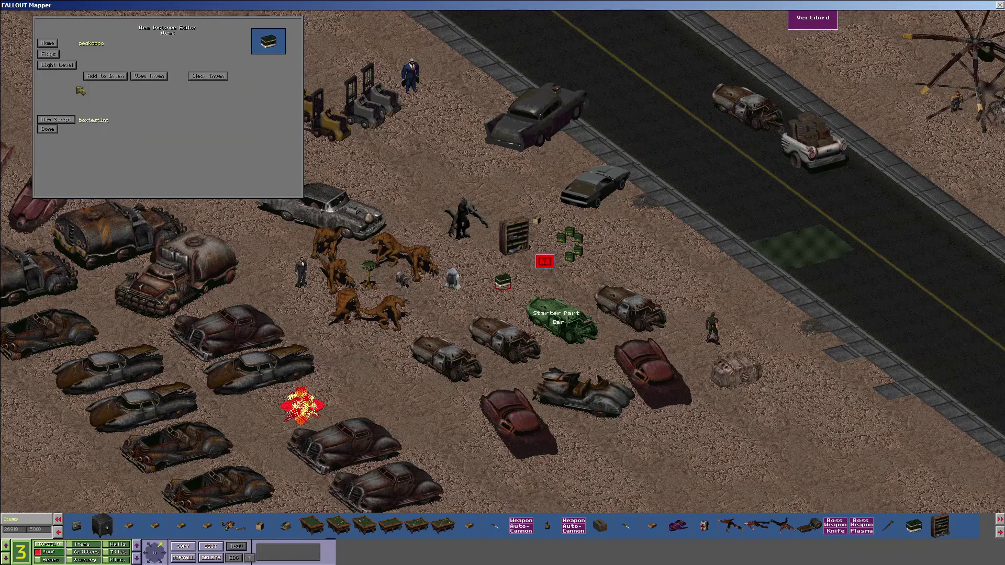
# - Play-test by walking beside the ammo box, then dismiss the sound assertion error
pyautogui.press('Escape')
pyautogui.click(504, 282)
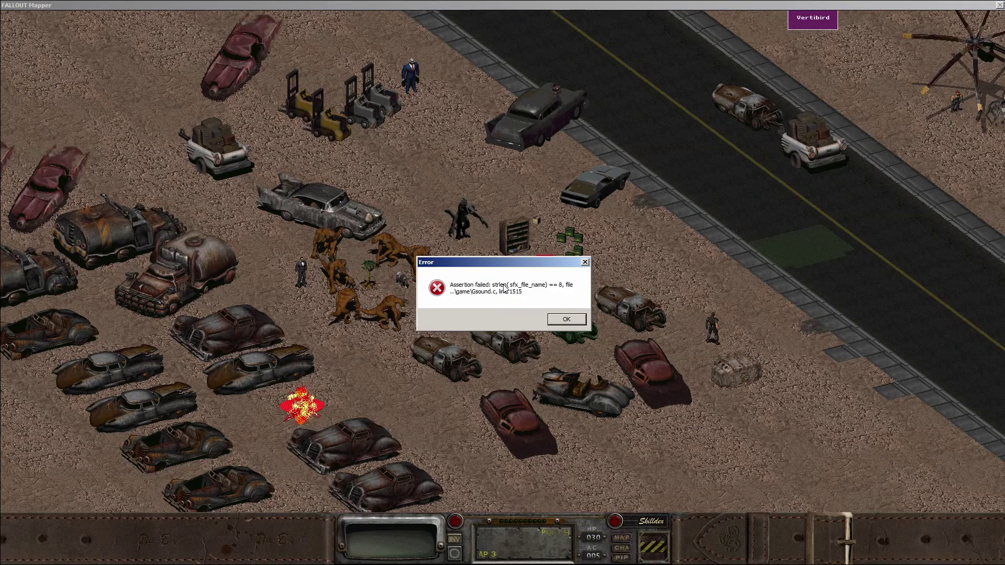
pyautogui.click(555, 319)
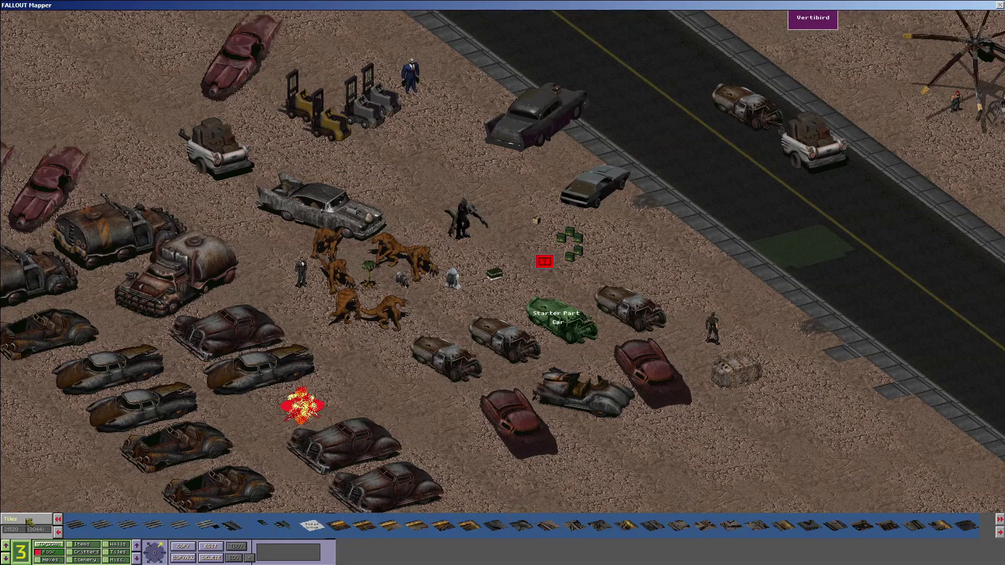
# - Place the bookshelf from the Items category and start a new play test
pyautogui.click(16, 501)
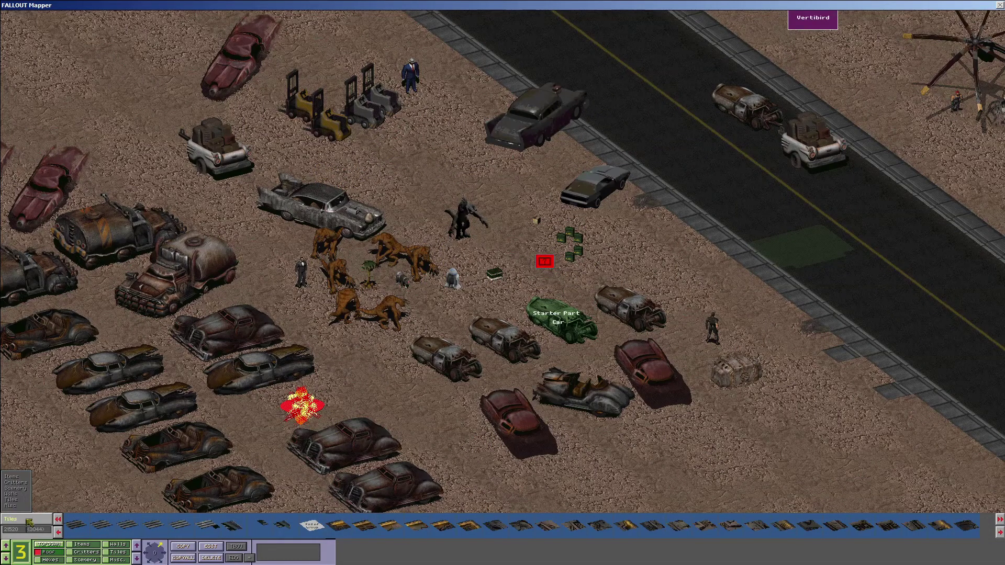
pyautogui.click(11, 477)
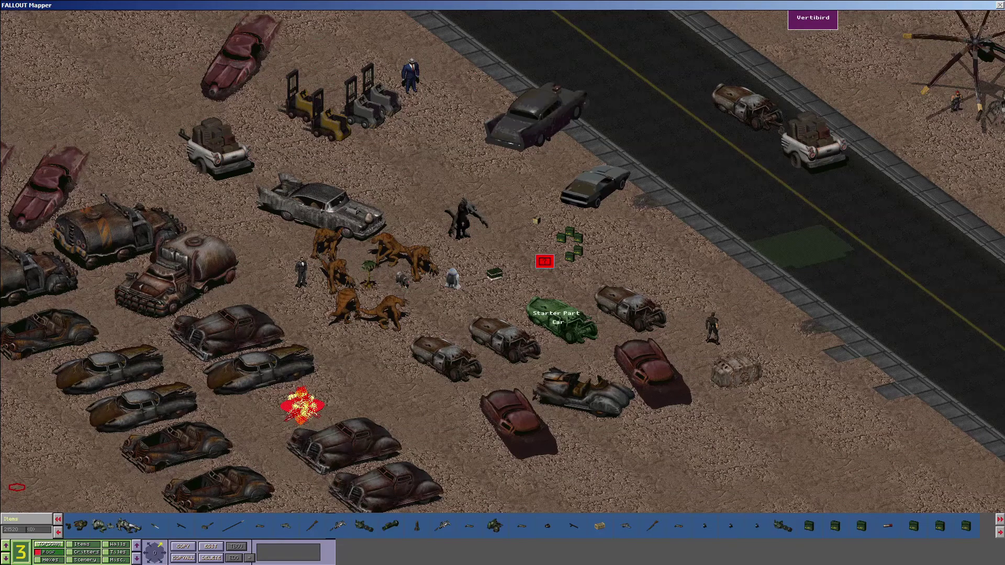
pyautogui.click(941, 525)
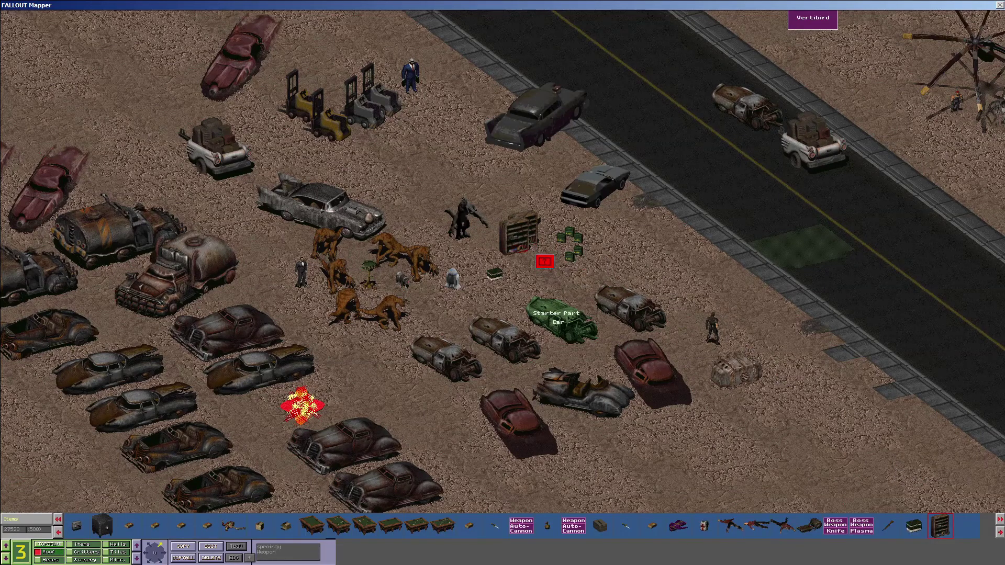
pyautogui.press('p')
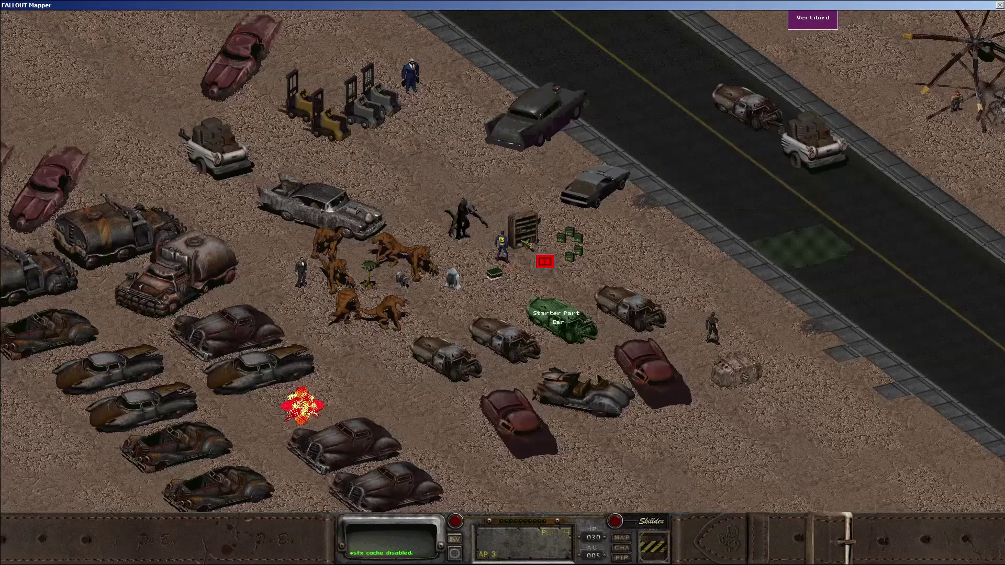
# - Use the bookshelf and equip the pistol in the ITEM1 hand slot
pyautogui.rightClick(544, 261)
pyautogui.click(545, 254)
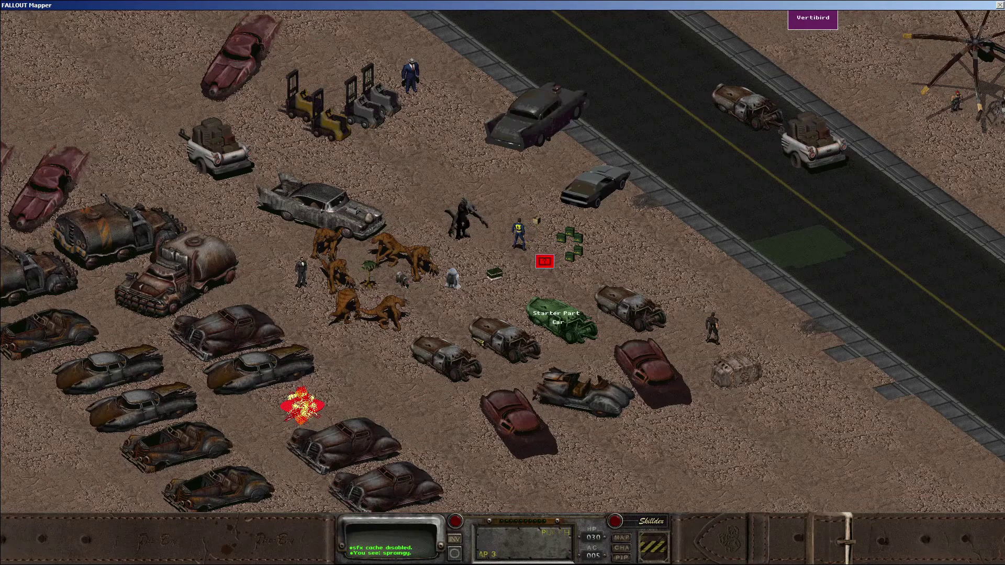
pyautogui.press('i')
pyautogui.moveTo(460, 262); pyautogui.dragTo(500, 322)
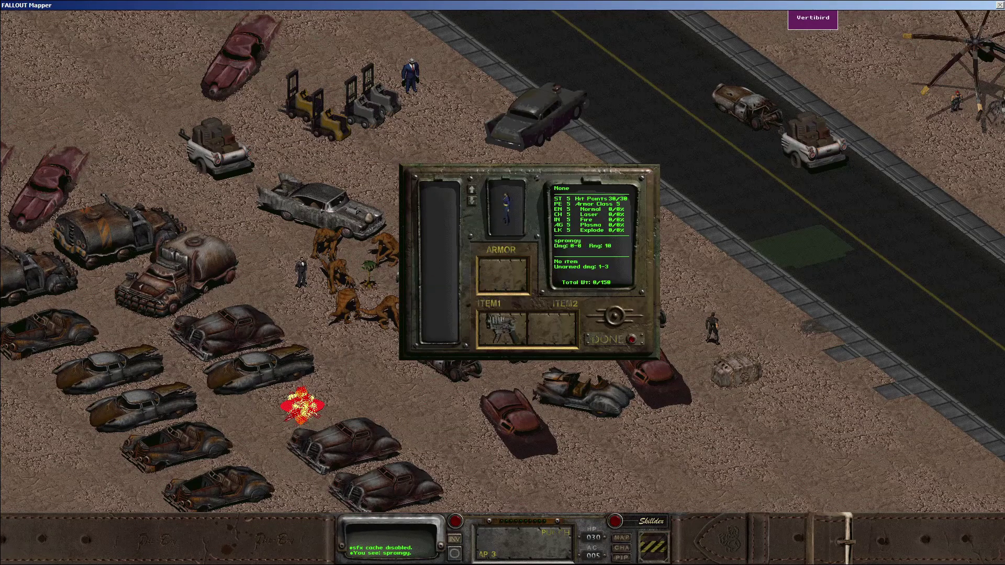
pyautogui.press('i')
# - Enter combat, fire the pistol at the deathclaws, and end the turn
pyautogui.press('a')
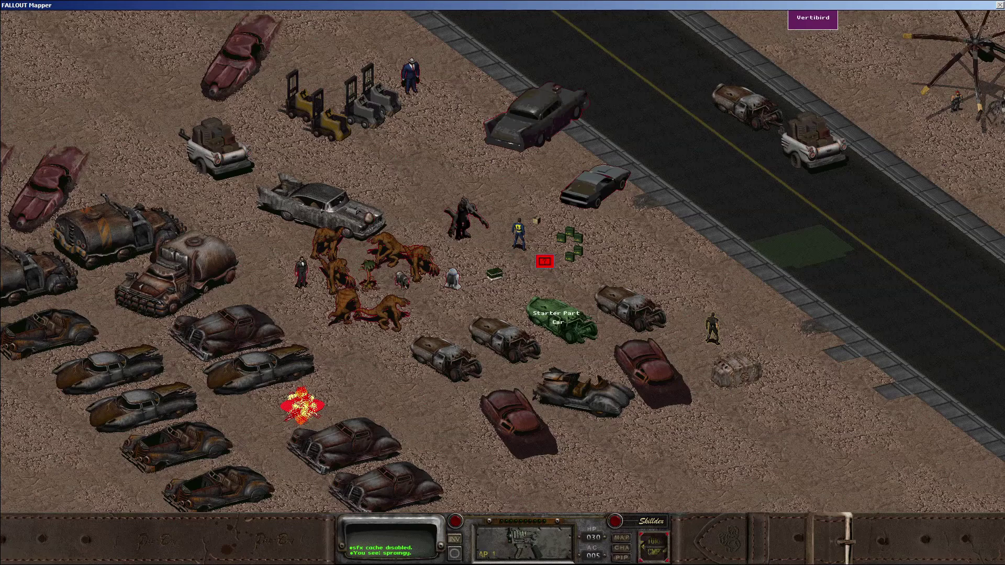
pyautogui.click(423, 249)
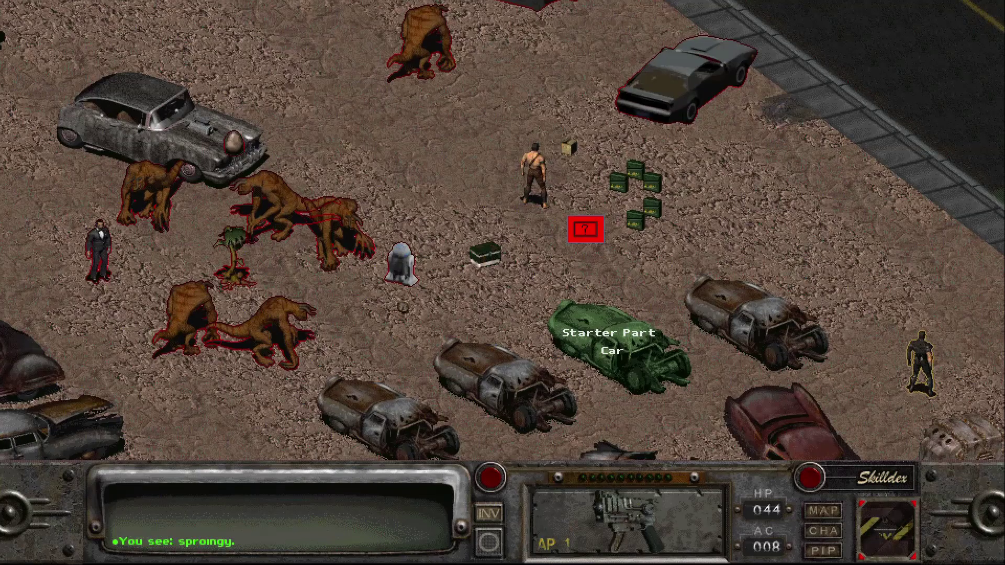
pyautogui.click(292, 191)
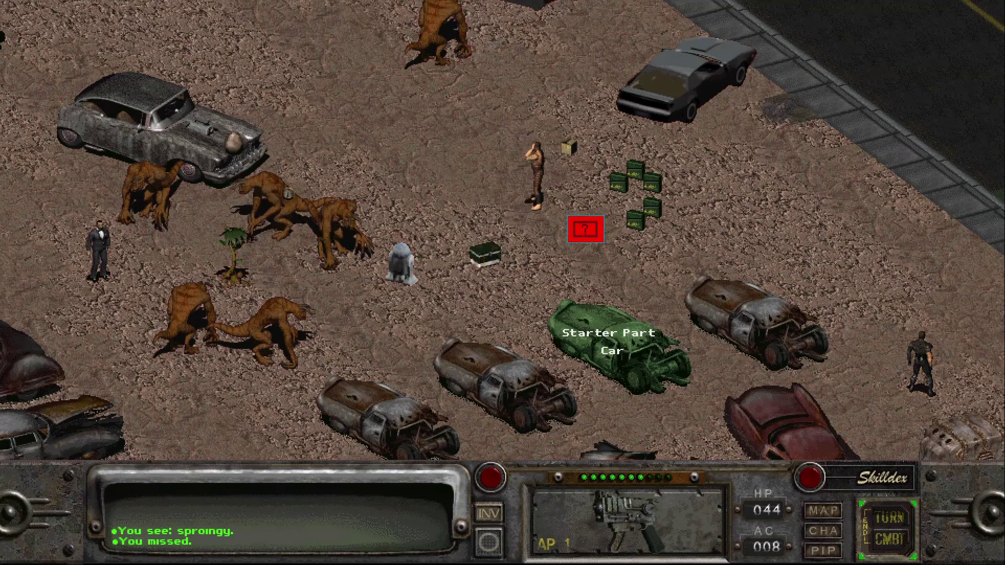
pyautogui.click(283, 305)
pyautogui.click(282, 305)
pyautogui.click(283, 304)
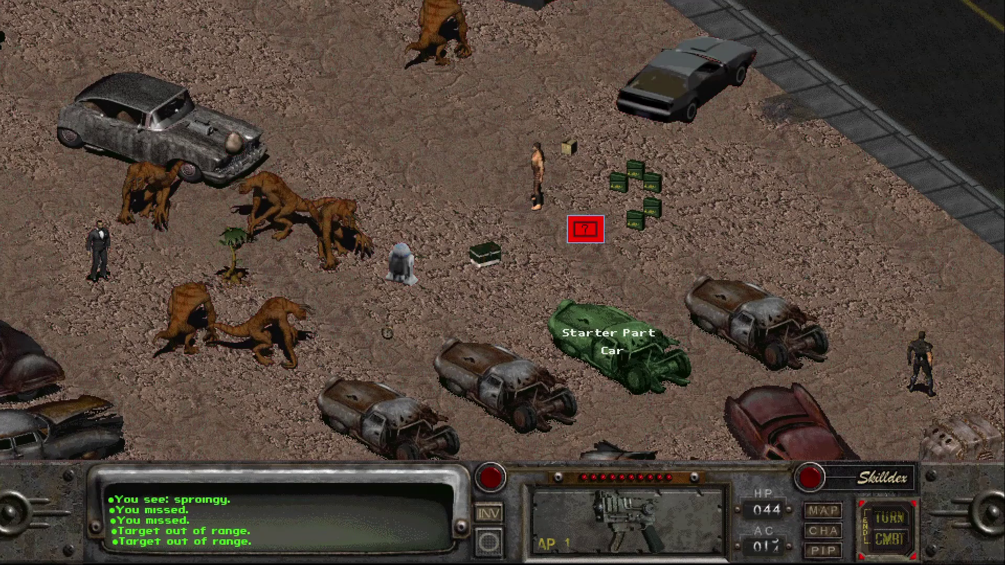
pyautogui.press('space')
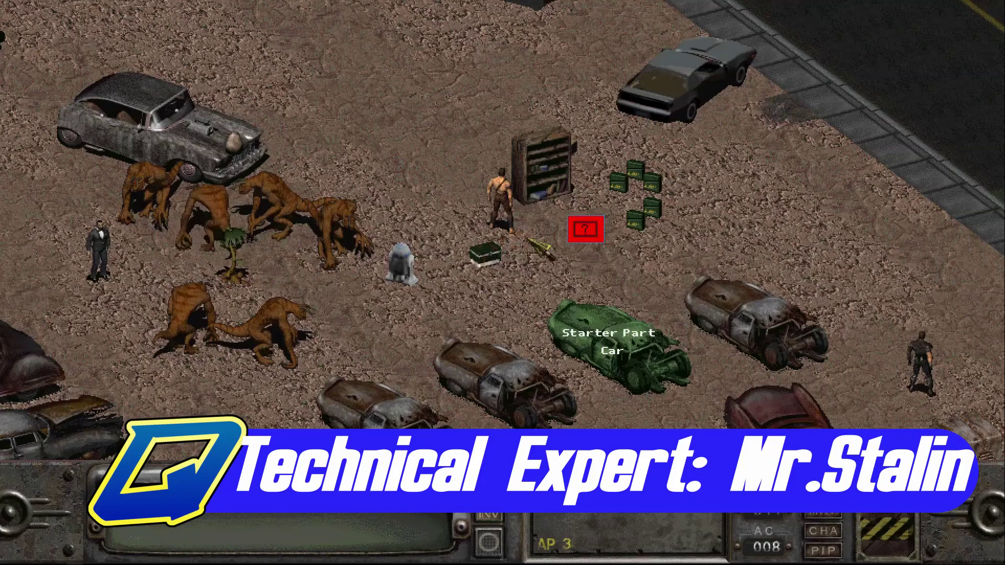
# - Search the empty peakaboo bookshelf, then equip the SMG from the inventory into the hand slot
pyautogui.click(542, 275)
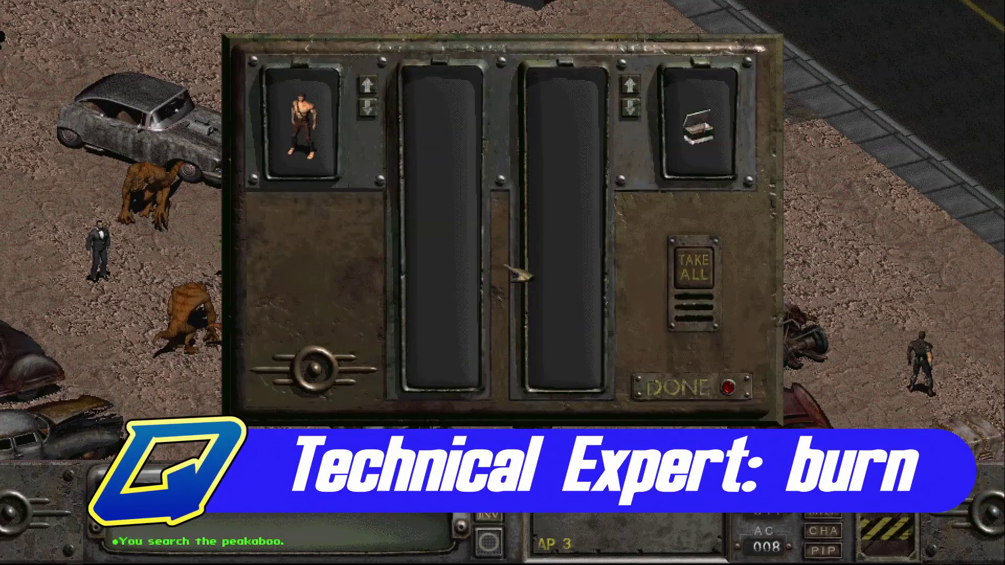
pyautogui.press('Escape')
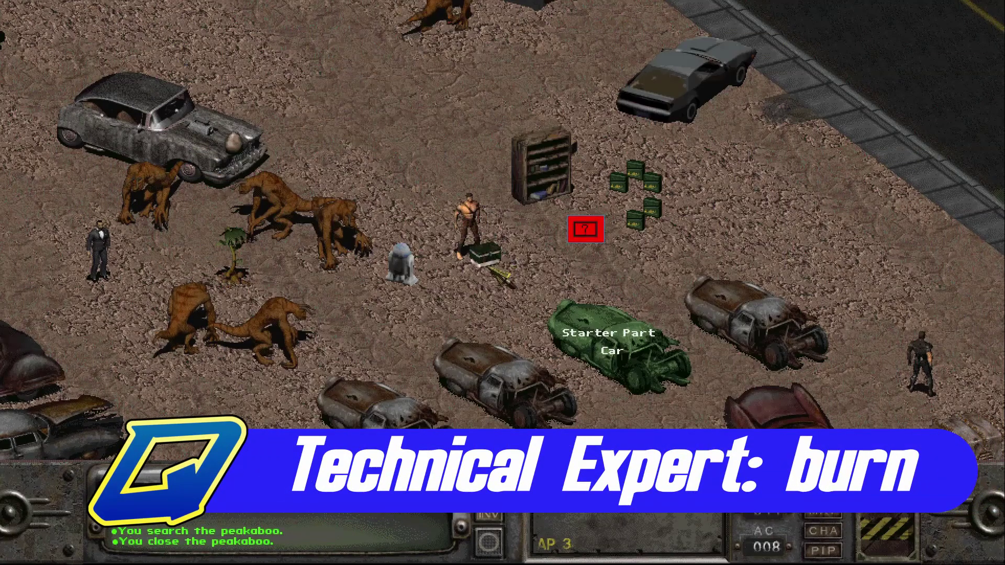
pyautogui.click(510, 268)
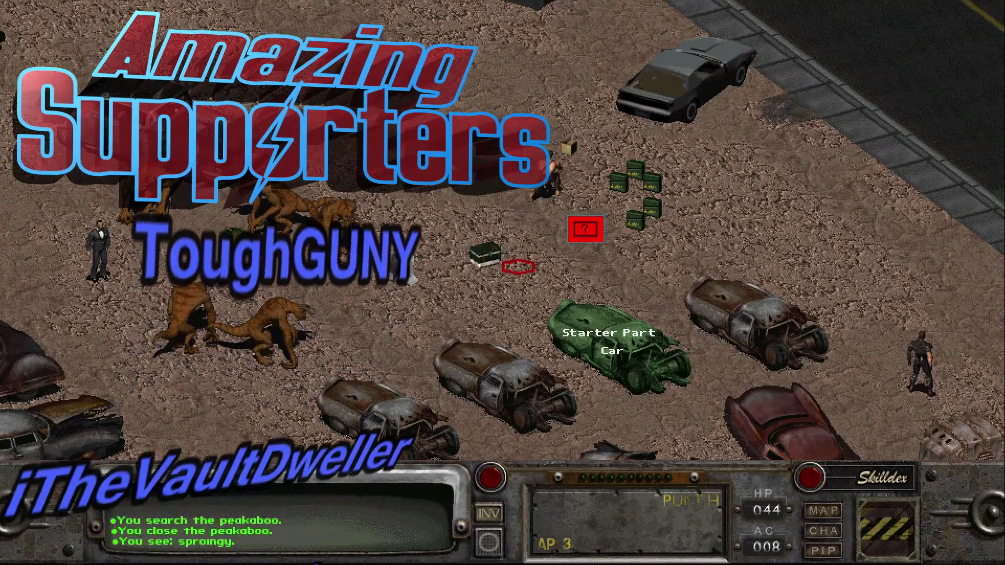
pyautogui.press('i')
pyautogui.moveTo(293, 220); pyautogui.dragTo(413, 292)
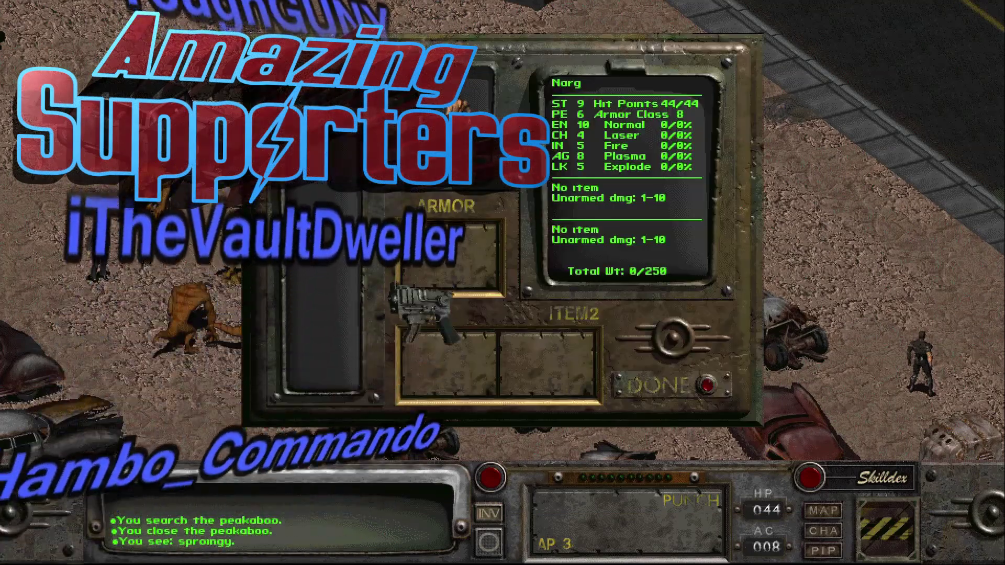
pyautogui.press('Escape')
# - Fire the SMG repeatedly at the deathclaws and robot, then bring up the game options menu
pyautogui.click(289, 197)
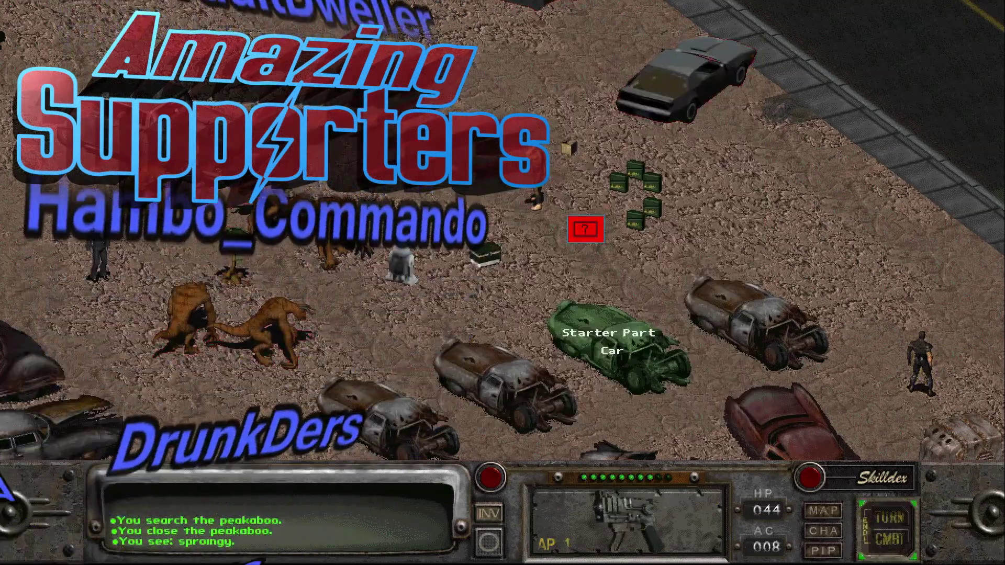
pyautogui.click(268, 311)
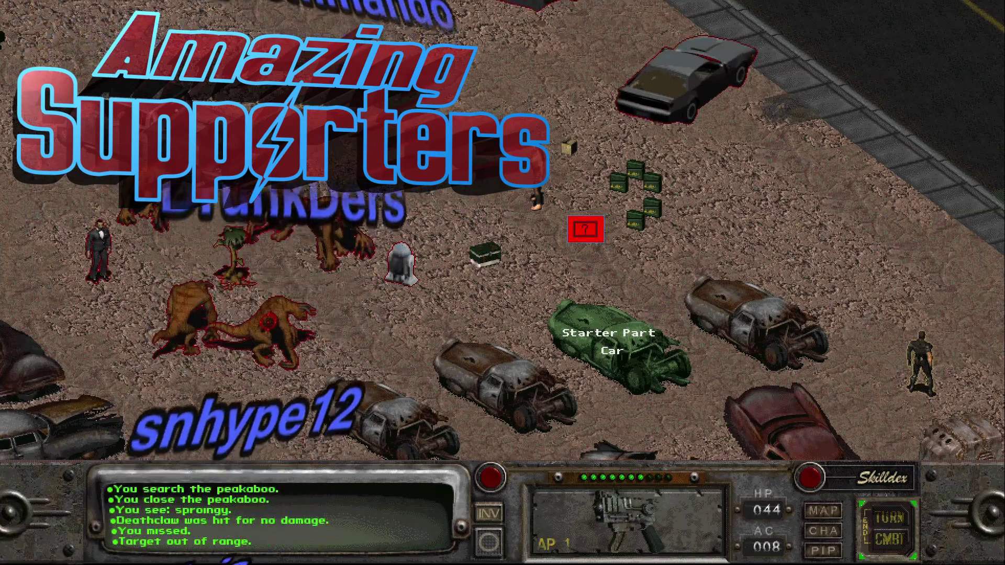
pyautogui.click(268, 311)
pyautogui.click(268, 311)
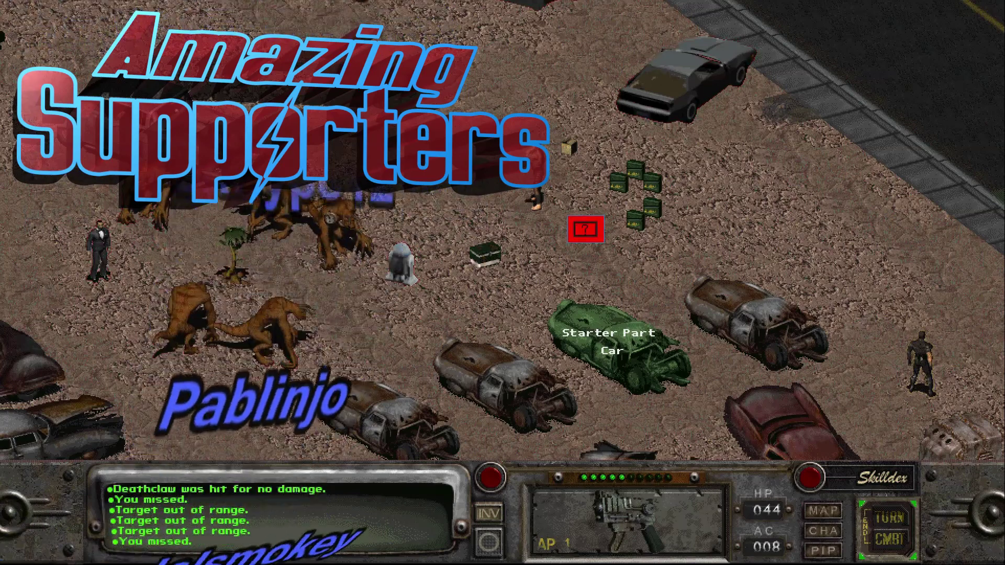
pyautogui.click(325, 209)
pyautogui.click(400, 255)
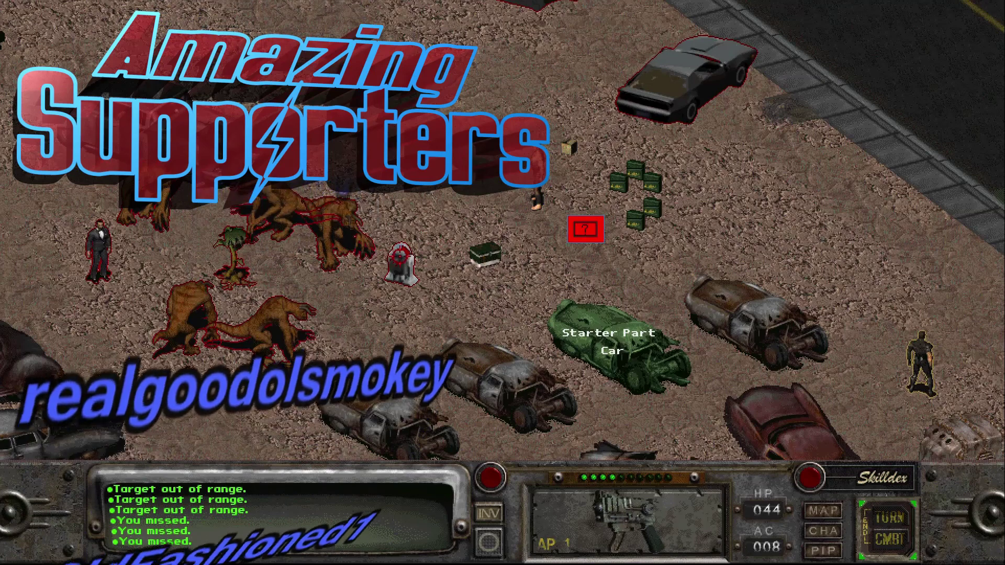
pyautogui.press('Escape')
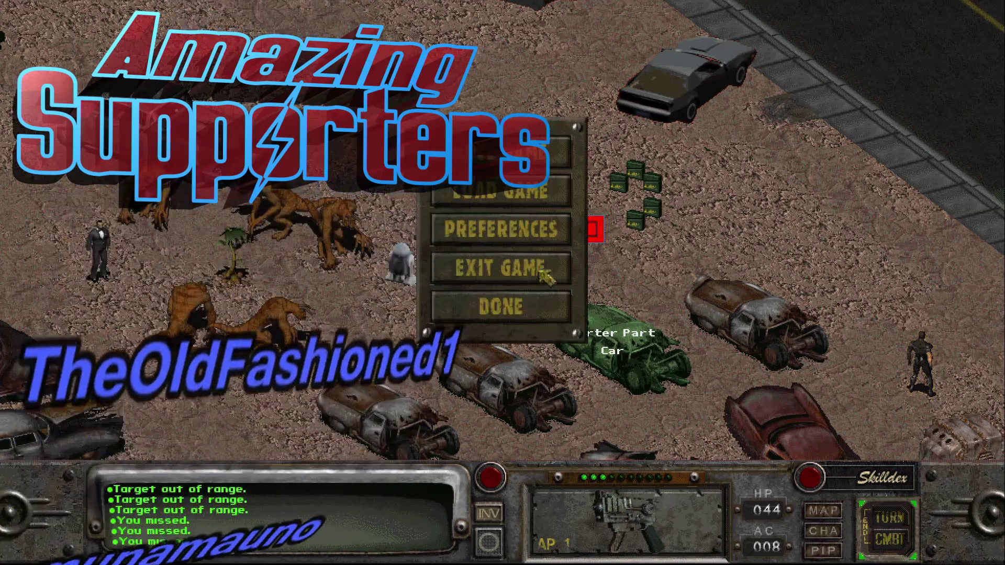